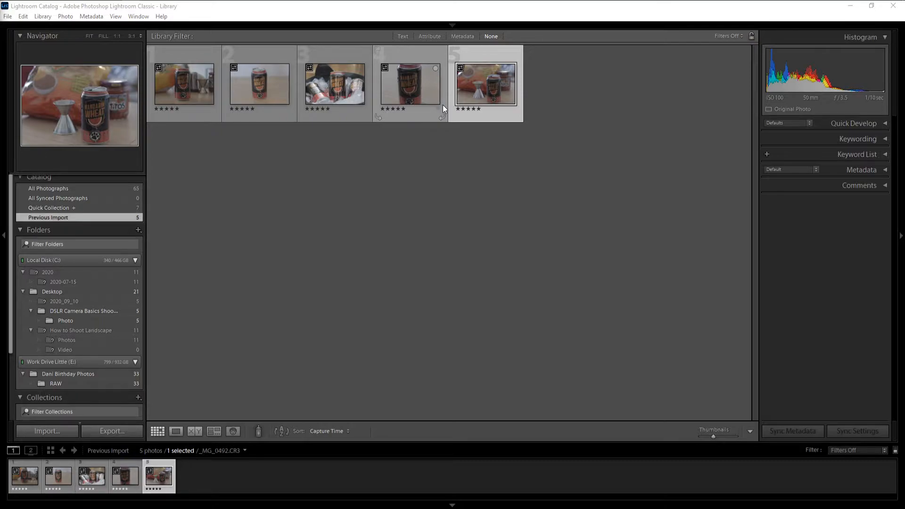
Step: Compare the imported can photos and inspect the sharpness of the first photo's label at 1:1 in the Develop module
click(169, 81)
click(491, 88)
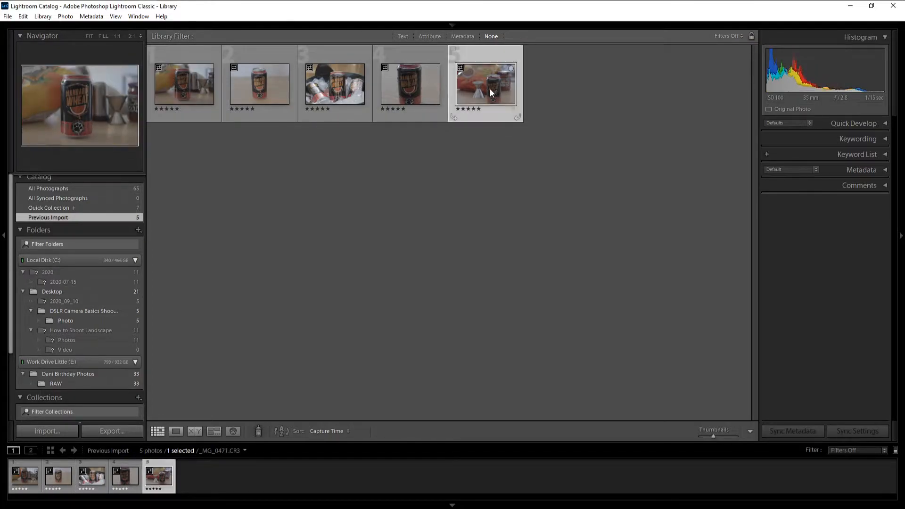
click(199, 85)
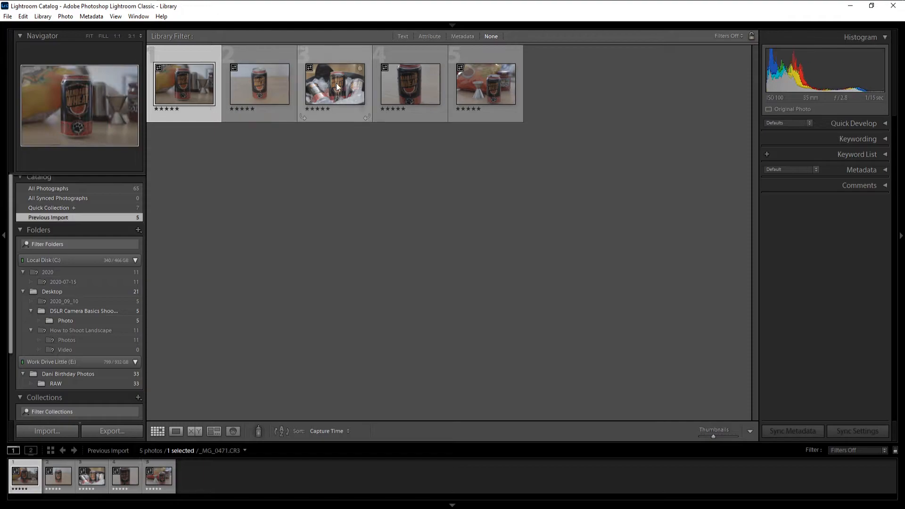
click(499, 97)
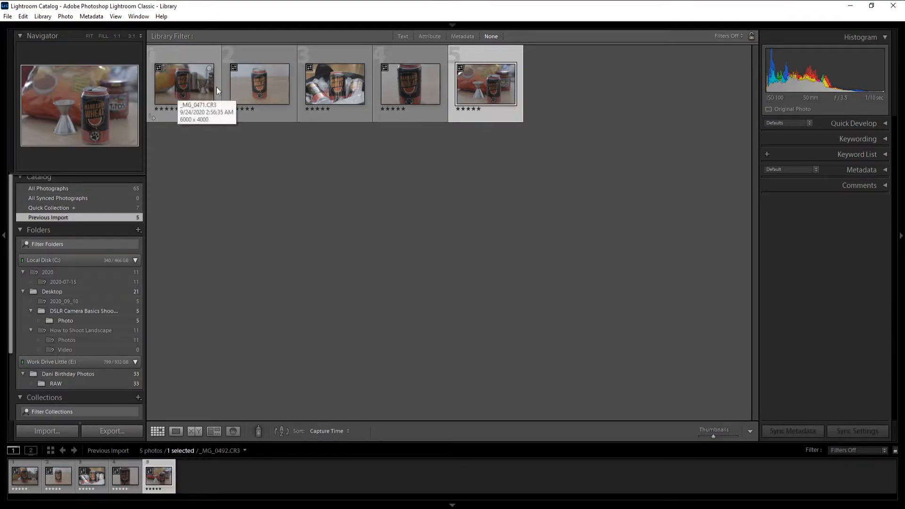
click(412, 97)
click(326, 94)
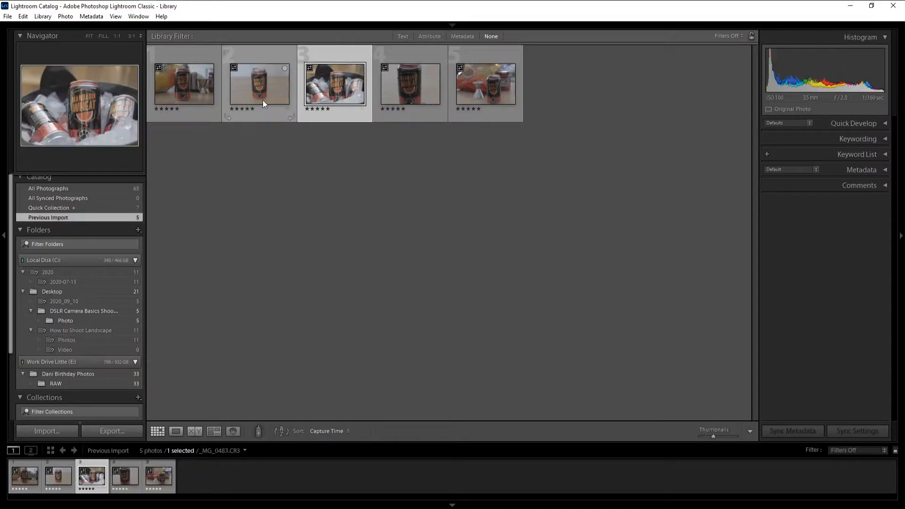
click(264, 74)
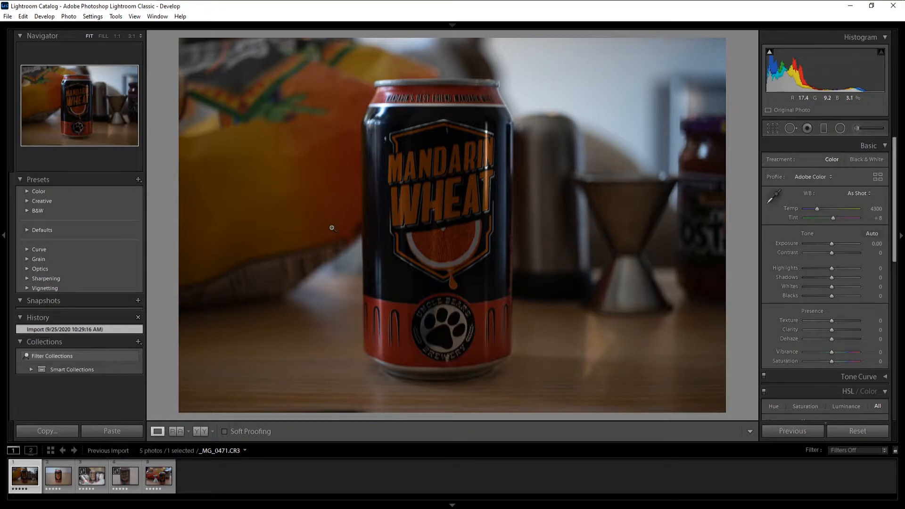
click(402, 208)
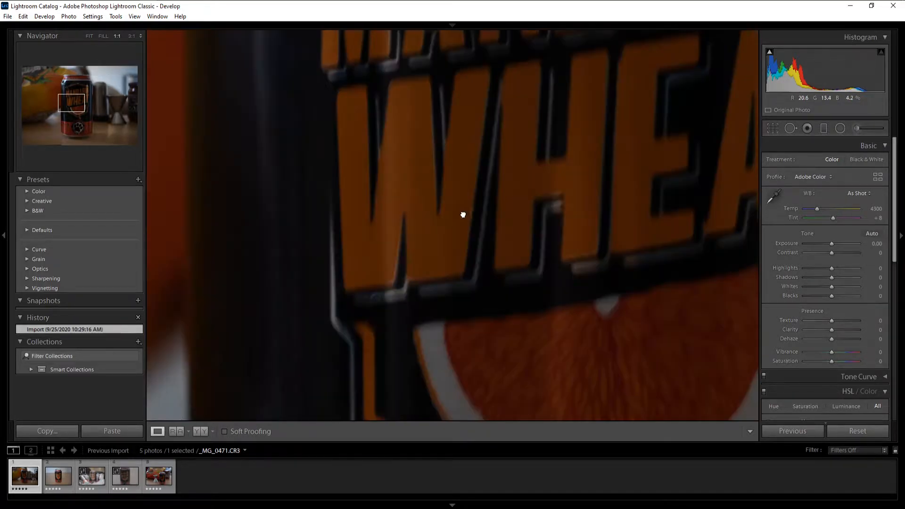
click(463, 215)
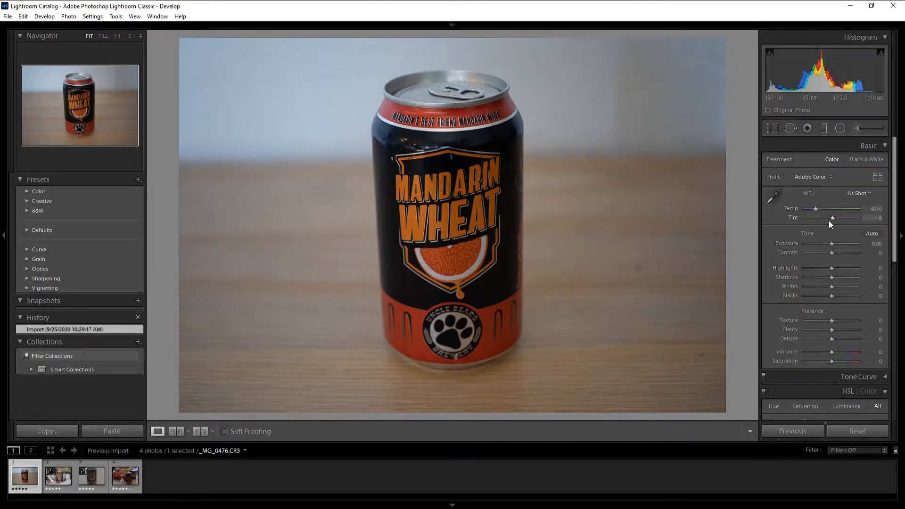
click(872, 243)
key(Up)
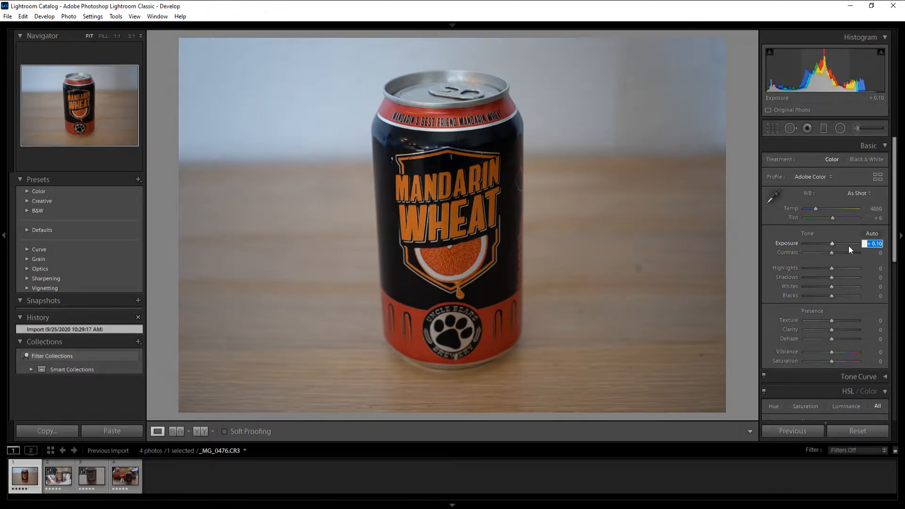
drag(832, 244, 830, 245)
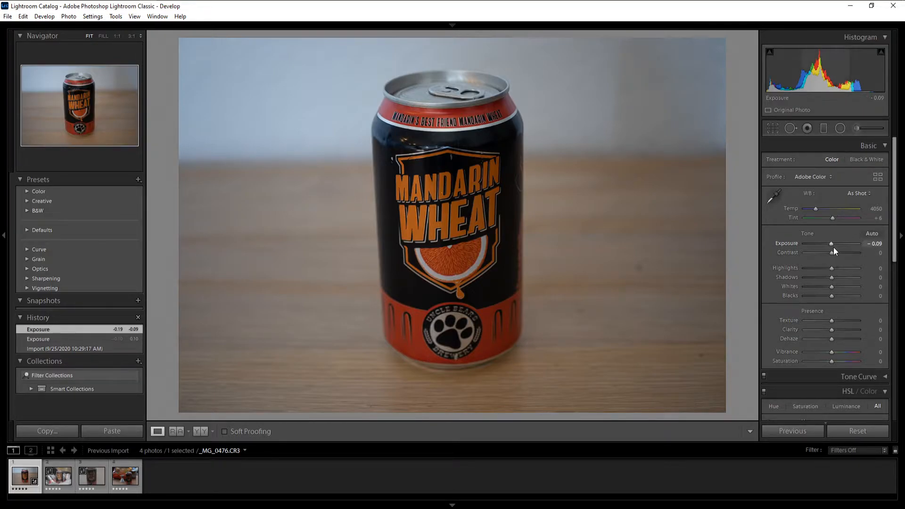
drag(830, 242, 831, 242)
Step: Raise the contrast of the can photo _MG_0476.CR3 to +39
click(880, 253)
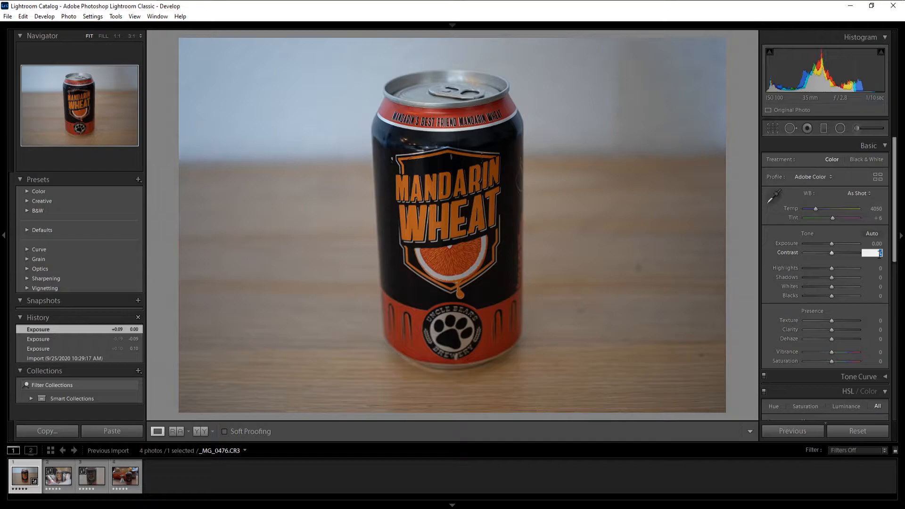
text(35)
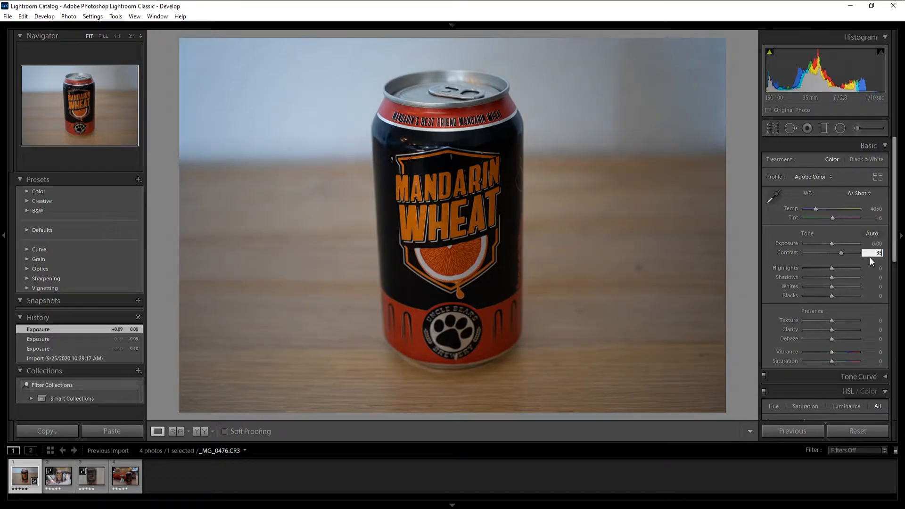
drag(840, 250, 846, 255)
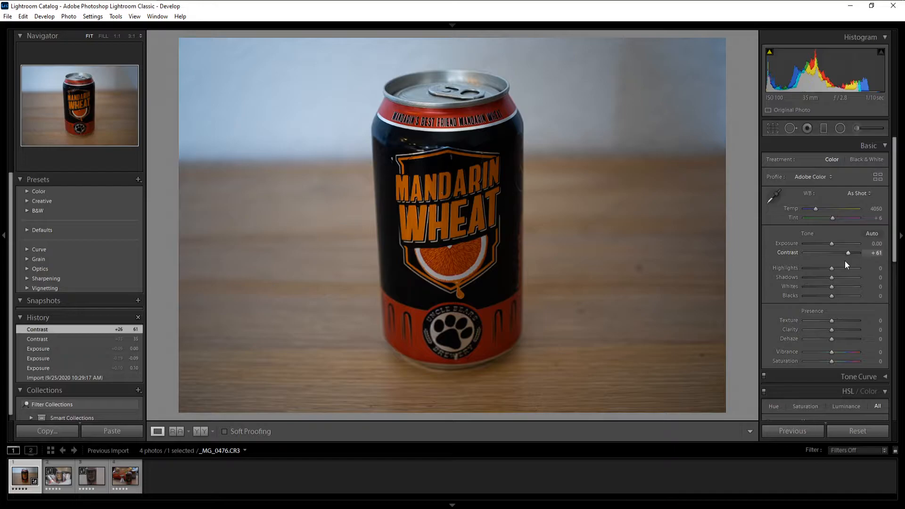
click(842, 254)
drag(842, 253, 844, 253)
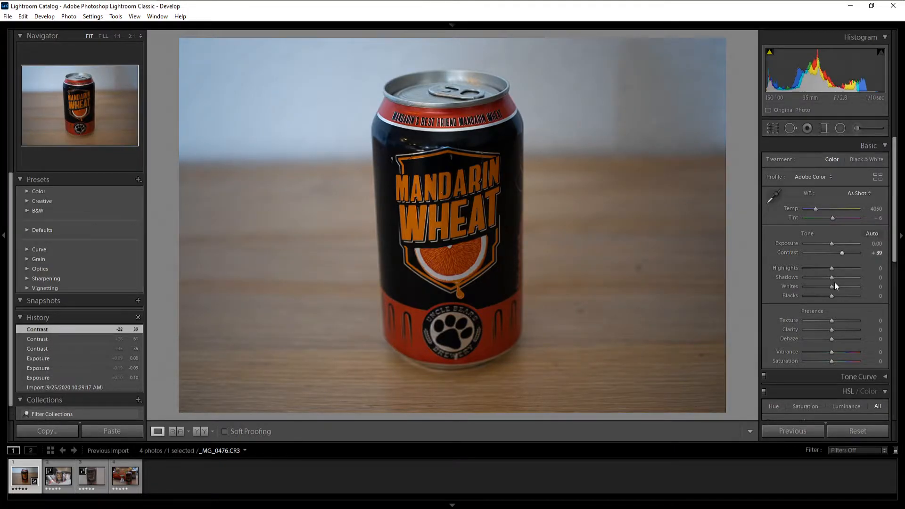
Step: Lower the can photo's blacks to -35 and raise its shadows to +12
drag(831, 295, 823, 296)
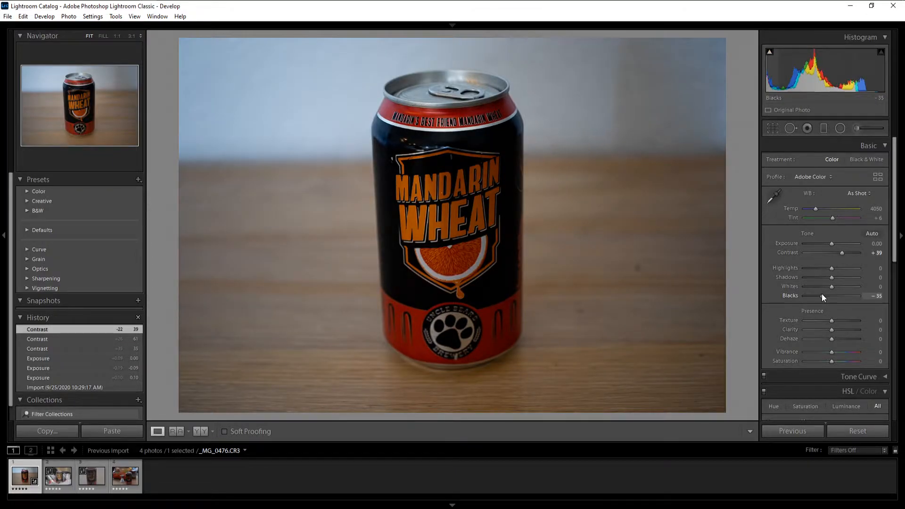
click(823, 277)
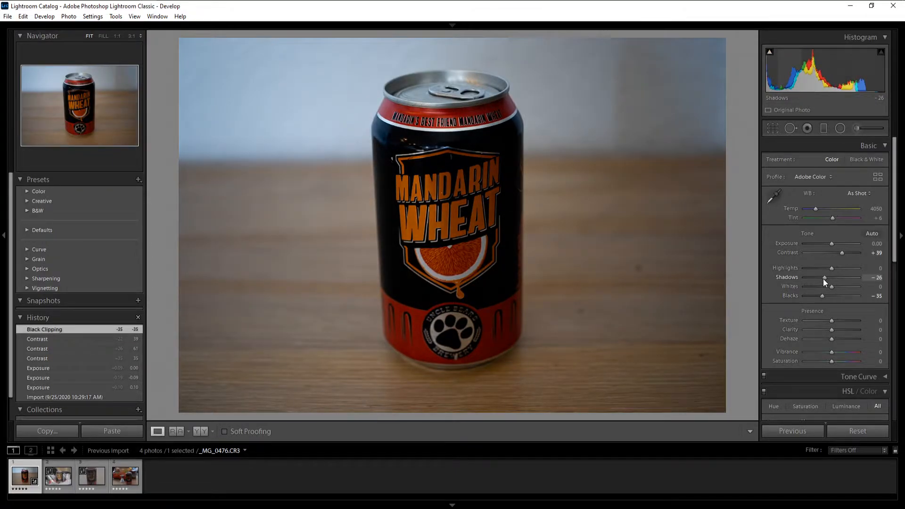
drag(823, 279, 833, 278)
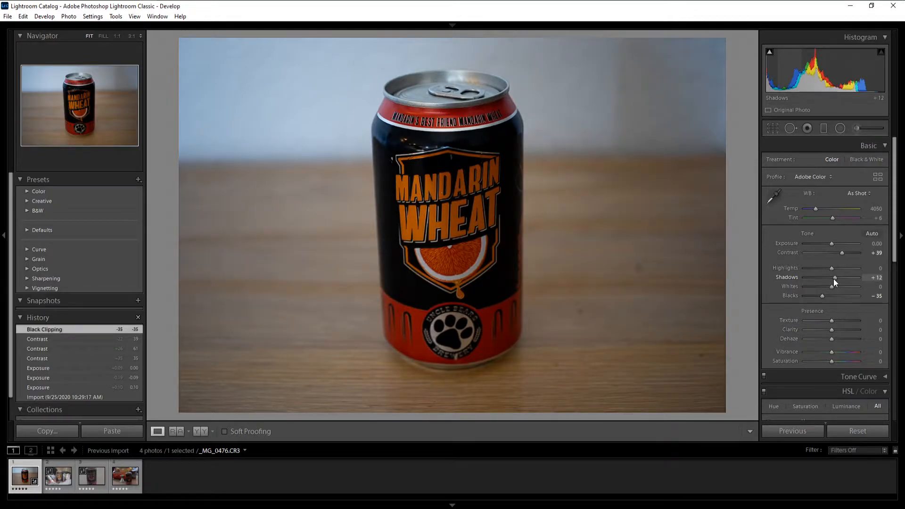
Step: Raise the can photo's highlights to +7 and its whites to +14
click(833, 267)
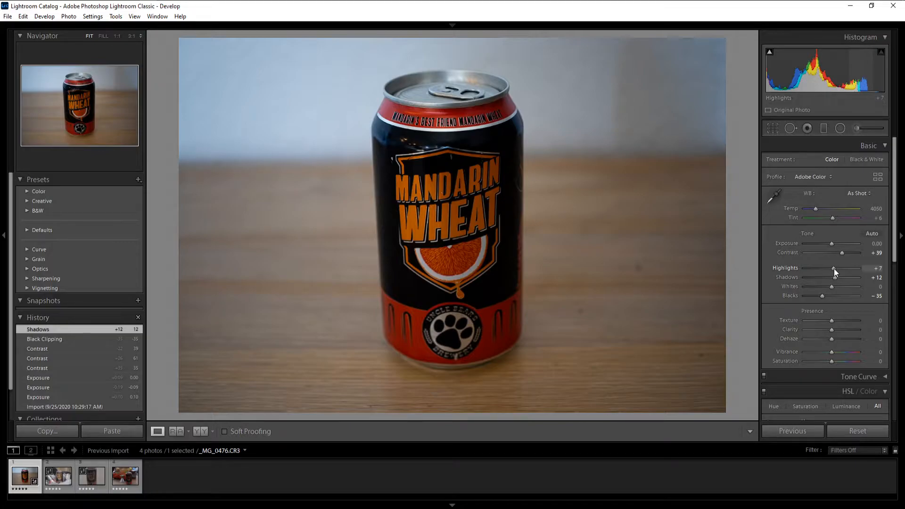
click(839, 286)
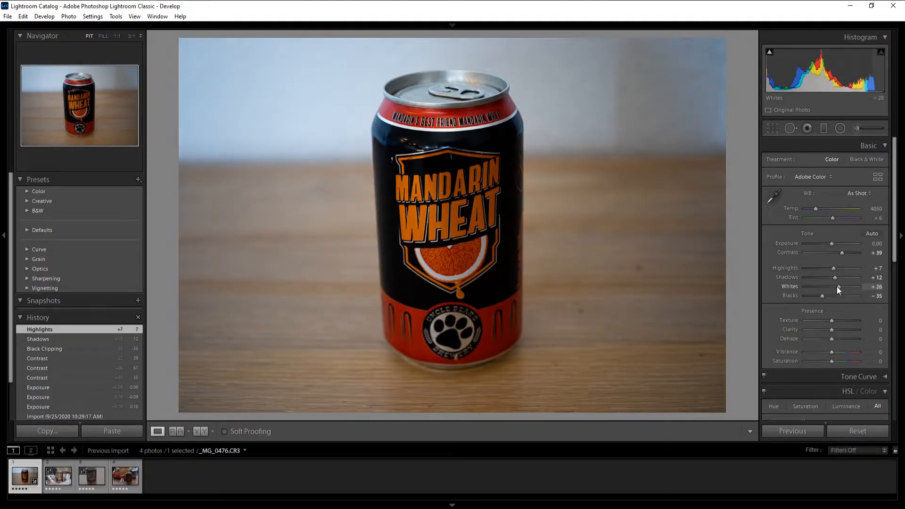
drag(837, 286, 834, 286)
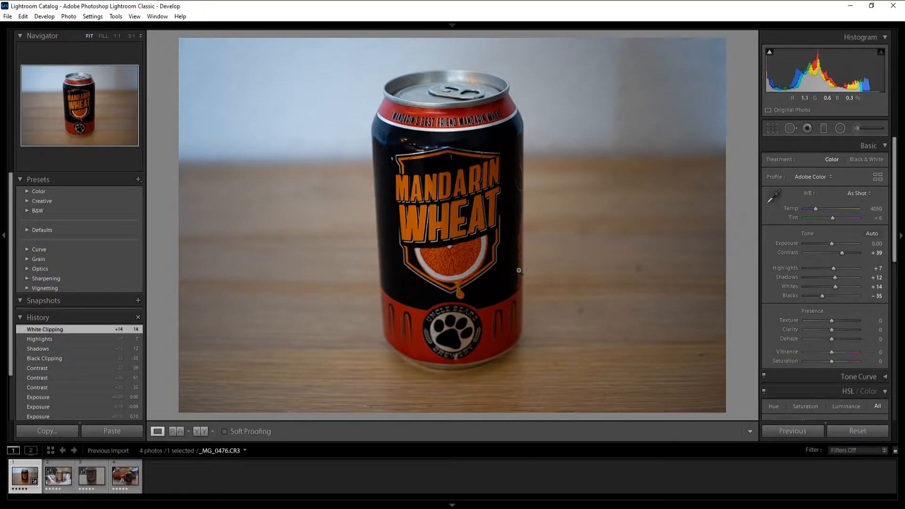
Step: Set the overall saturation of the can photo to +20
click(872, 361)
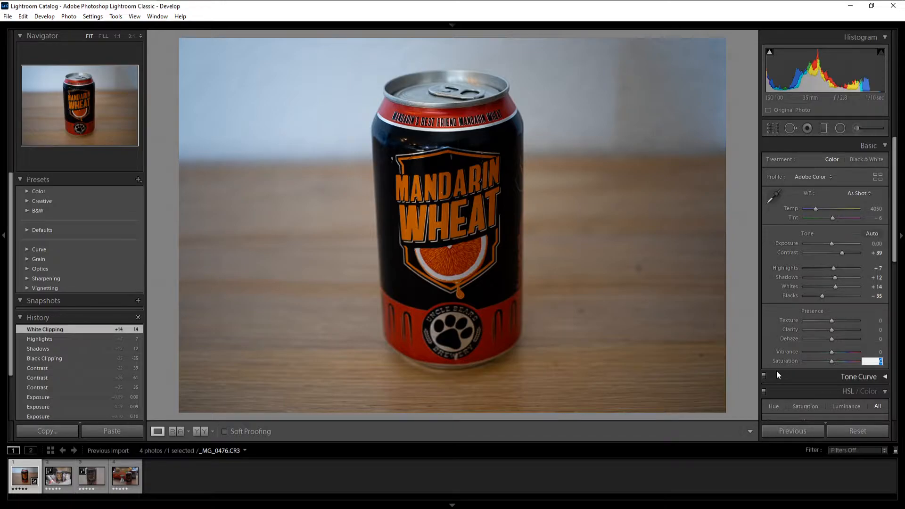
text(45)
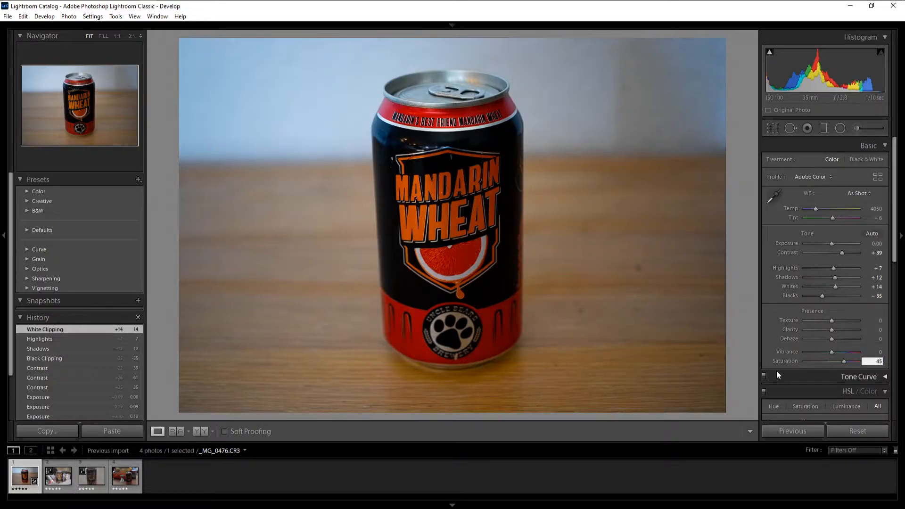
key(BackSpace)
key(BackSpace)
text(20)
key(BackSpace)
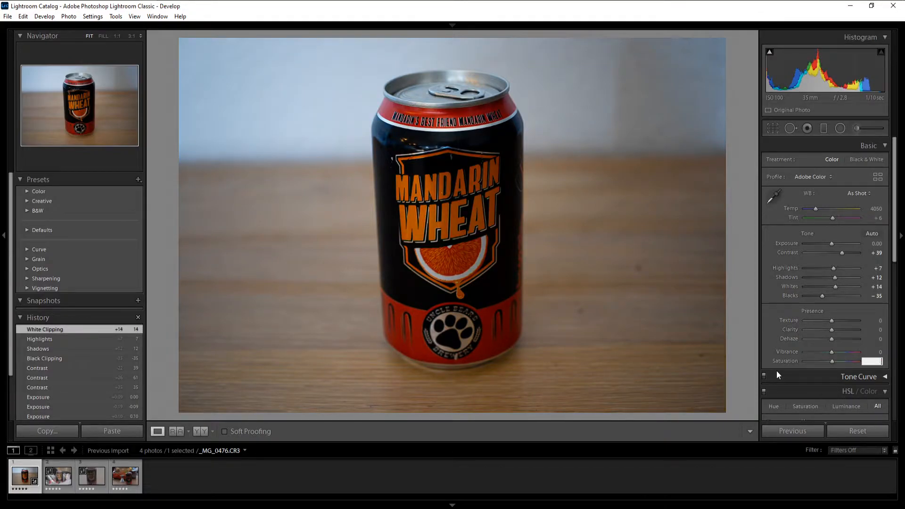
text(120)
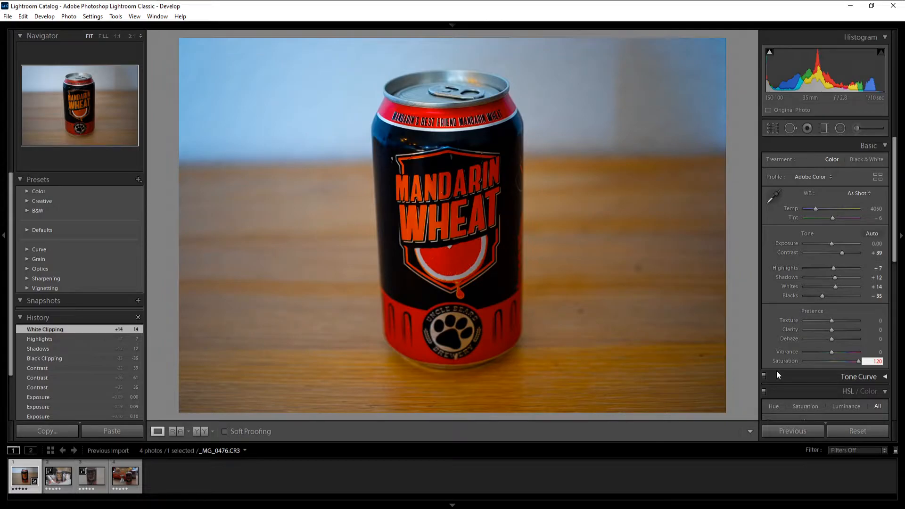
key(BackSpace)
key(BackSpace)
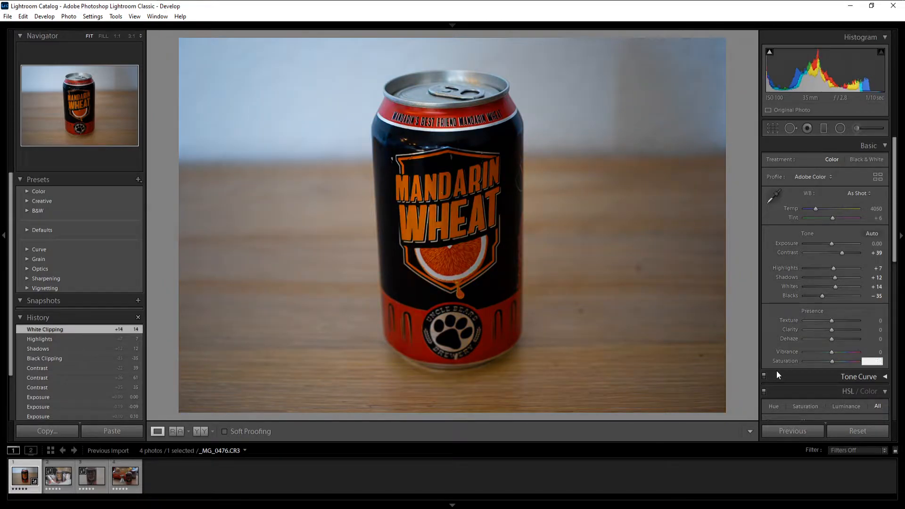
text(0)
key(Return)
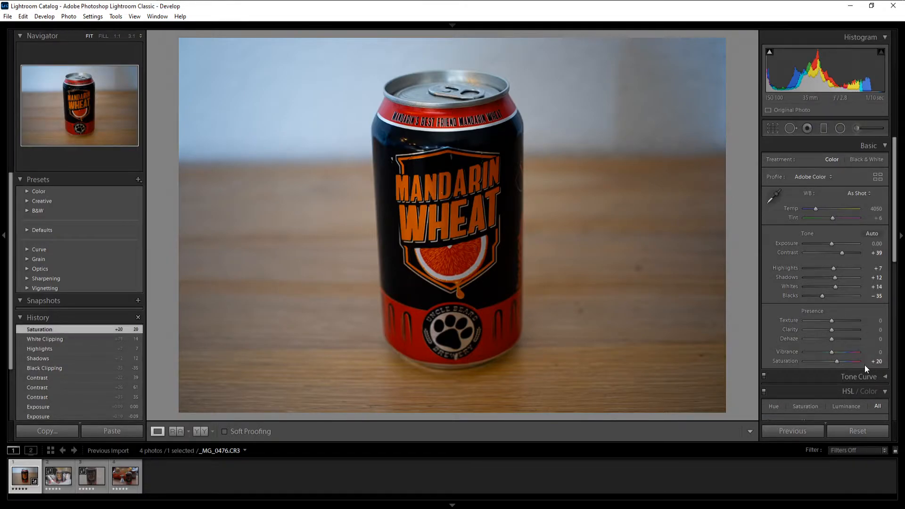
Step: In the HSL adjustments, set red saturation to -22, red luminance to +37 and orange saturation to +42
click(884, 392)
click(887, 394)
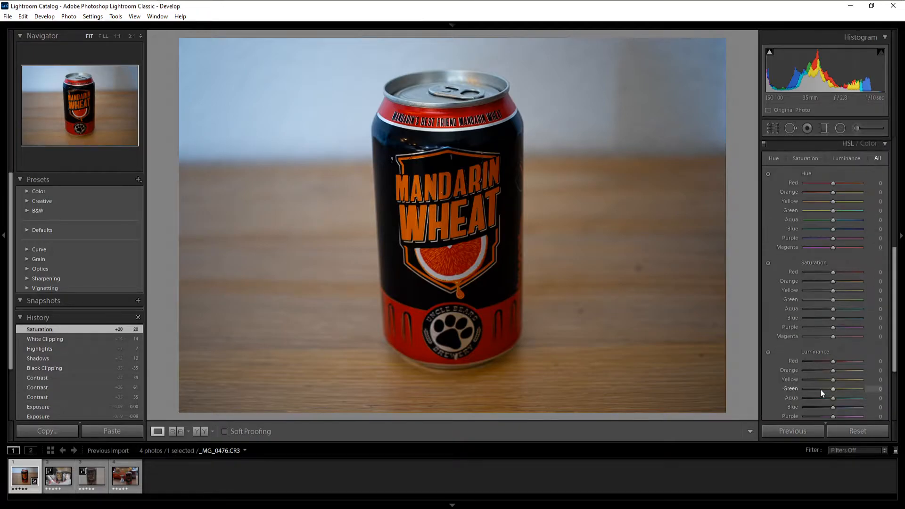
scroll(820, 389, down, 5)
scroll(775, 334, up, 3)
scroll(770, 310, down, 2)
drag(831, 219, 822, 220)
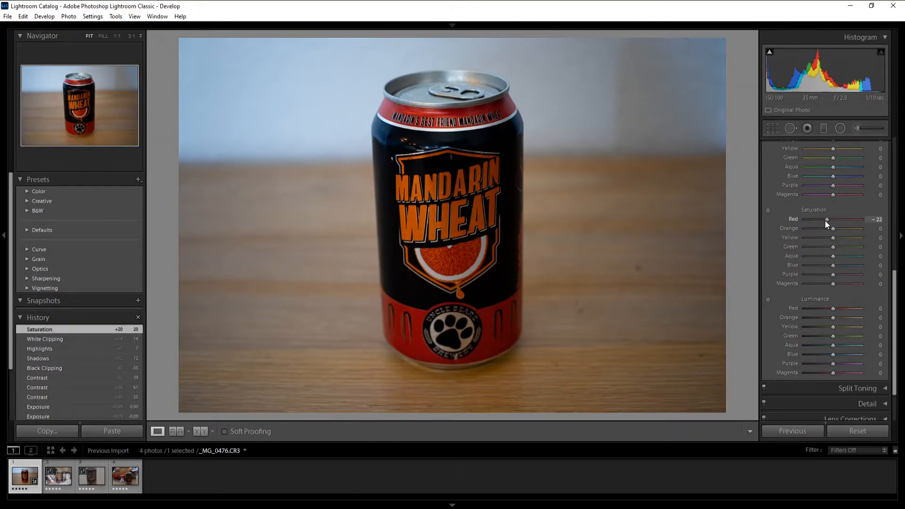
drag(834, 307, 844, 309)
drag(833, 229, 845, 231)
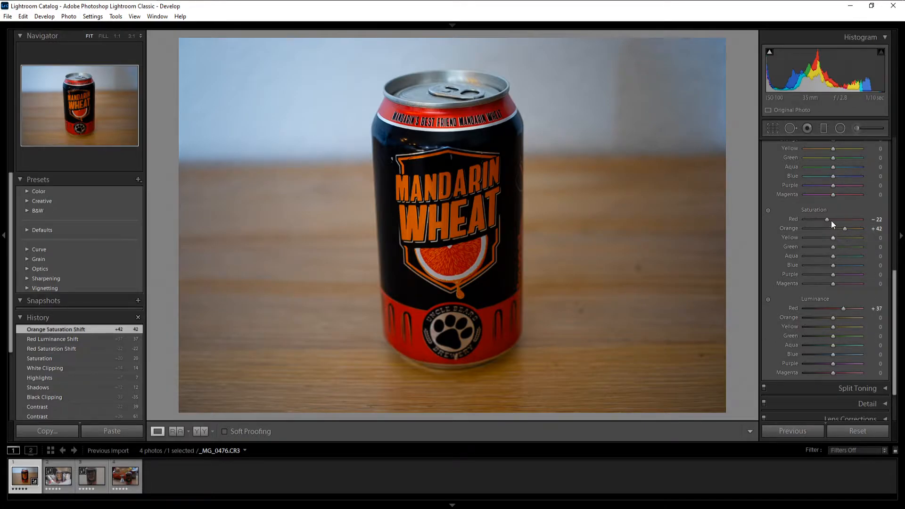
Step: Refine the HSL reds to a saturation of -13 and a luminance of +30
drag(829, 220, 830, 223)
mouse_move(842, 308)
mouse_down()
mouse_move(818, 308)
mouse_move(853, 306)
mouse_move(811, 307)
mouse_move(843, 313)
mouse_up()
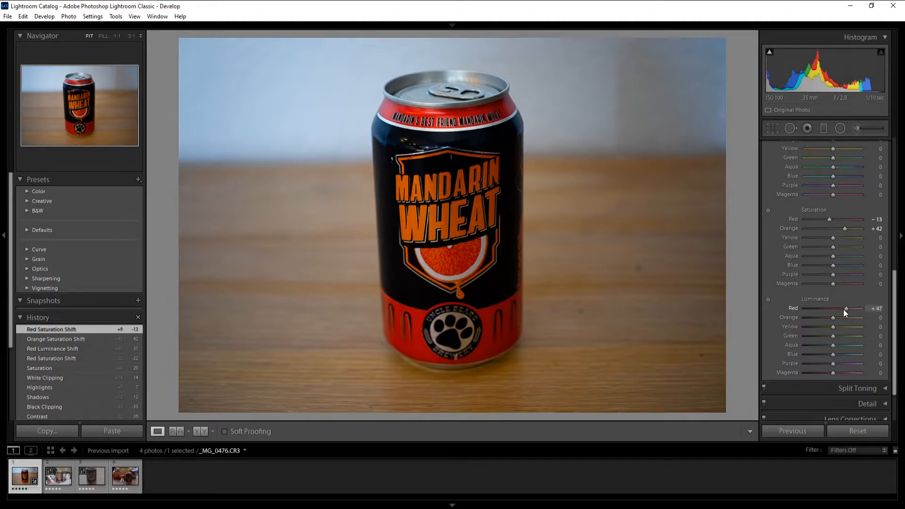
drag(838, 310, 838, 310)
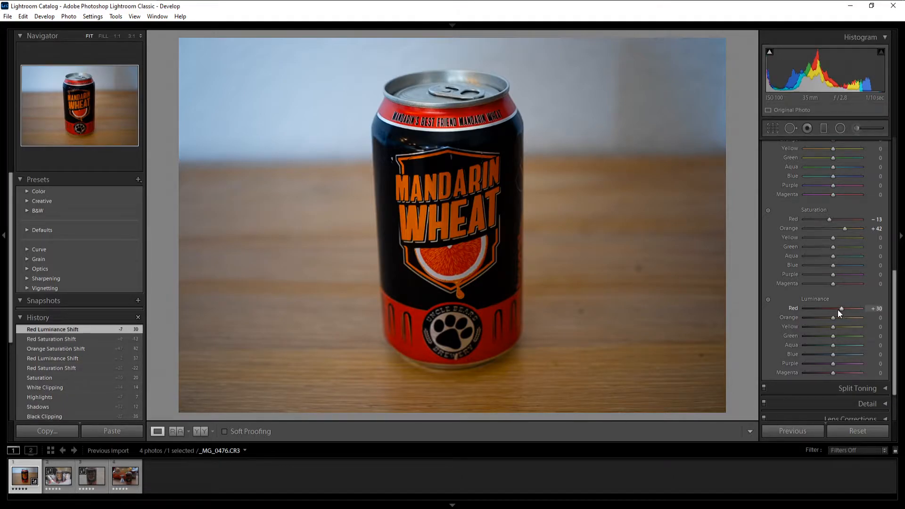
Step: Examine the colours of the orange slice on the can label at 1:1 and review the Basic adjustments
click(466, 281)
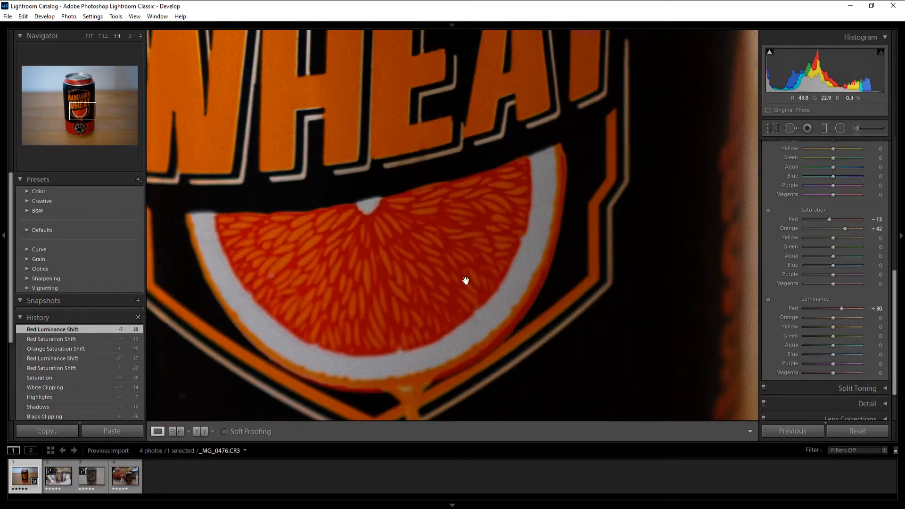
click(384, 250)
click(414, 259)
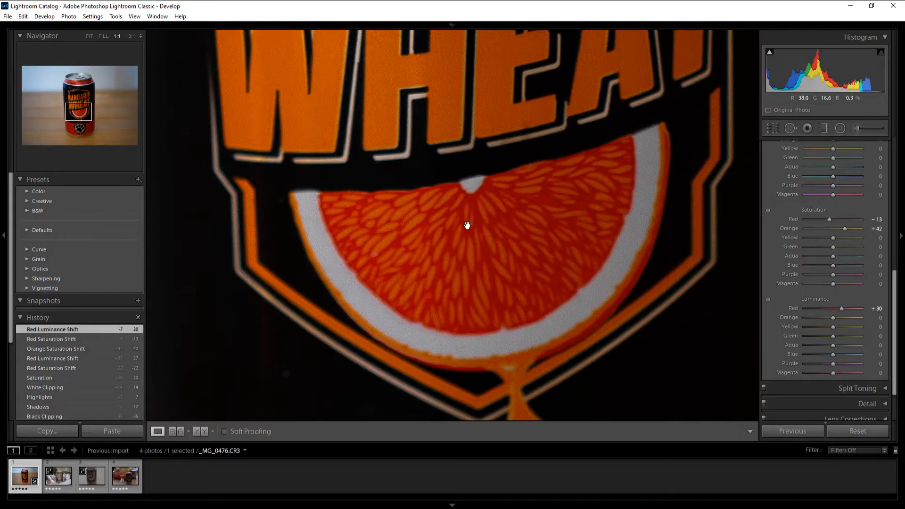
click(467, 225)
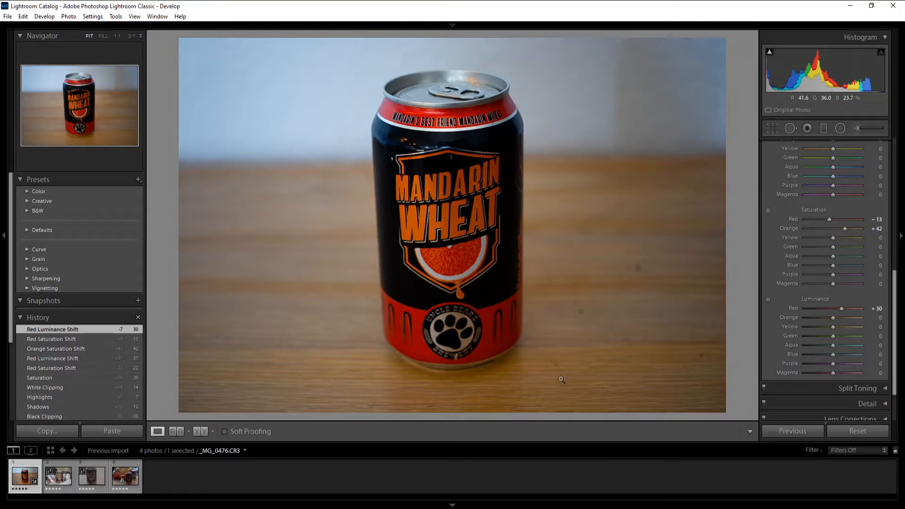
scroll(761, 333, up, 5)
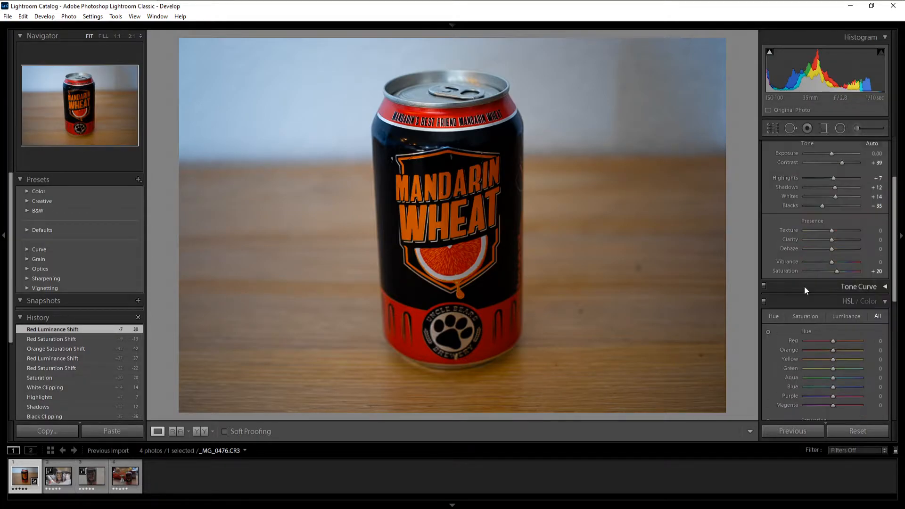
scroll(770, 269, up, 3)
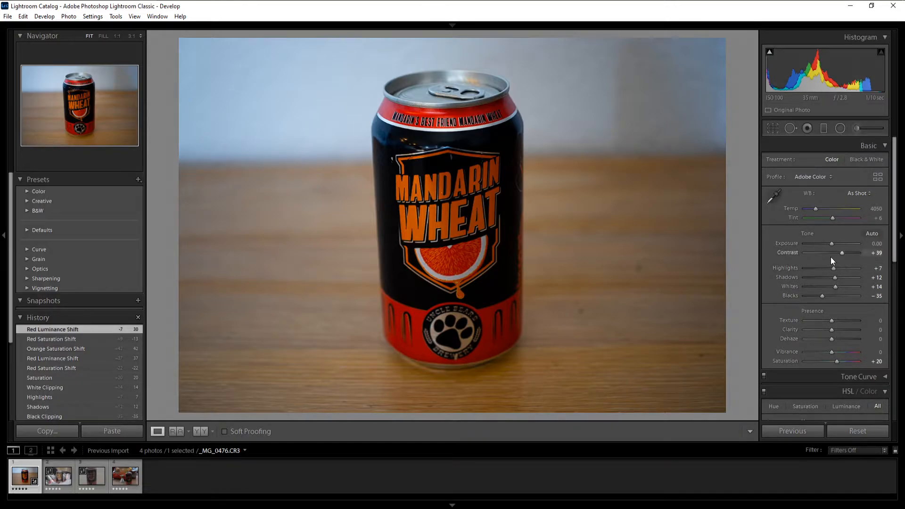
drag(830, 244, 832, 249)
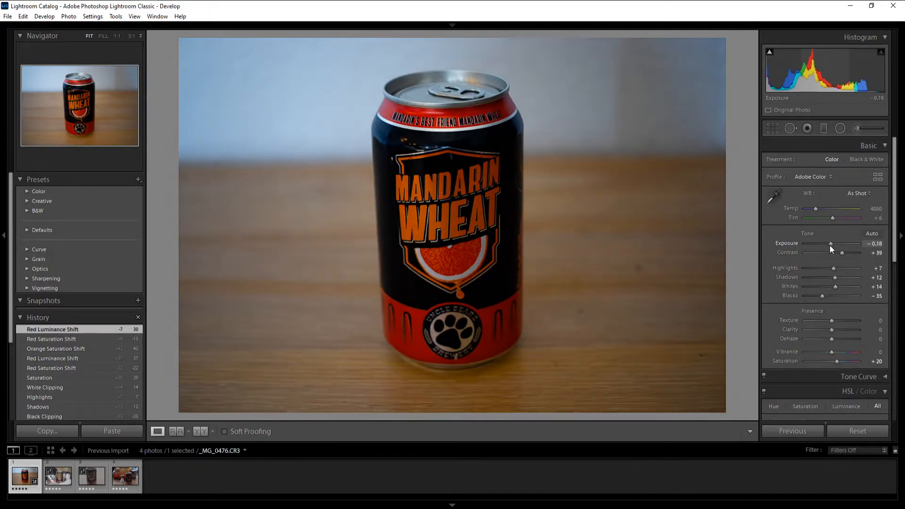
double_click(830, 245)
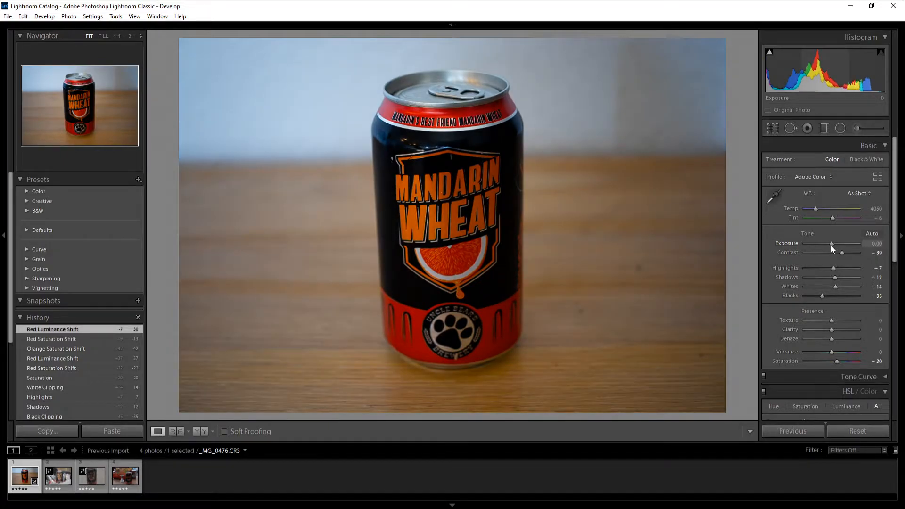
drag(830, 245, 831, 245)
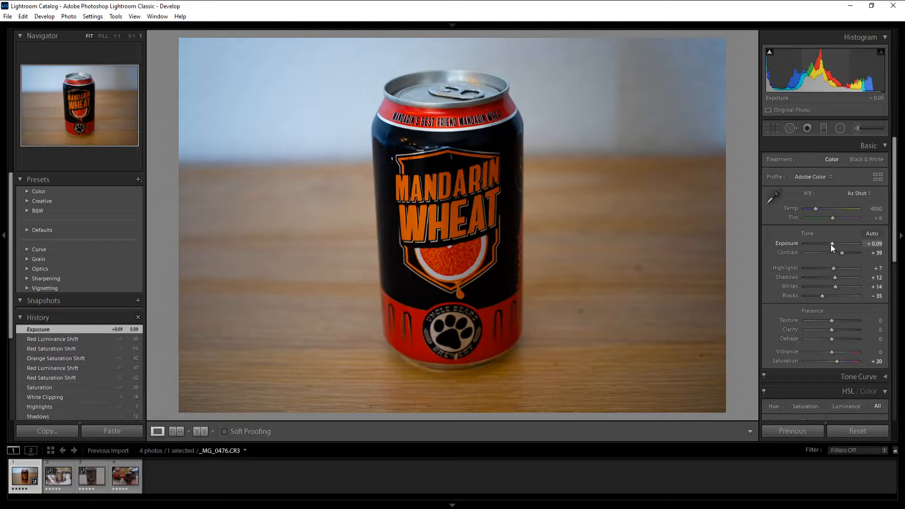
double_click(831, 244)
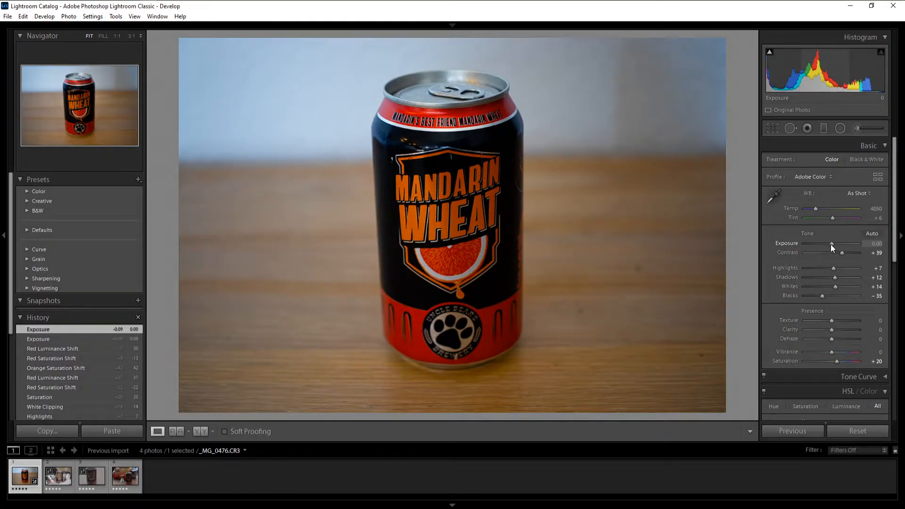
Step: Set the exposure of the single-can photo to +0.26 and its contrast to +45
drag(831, 245, 833, 246)
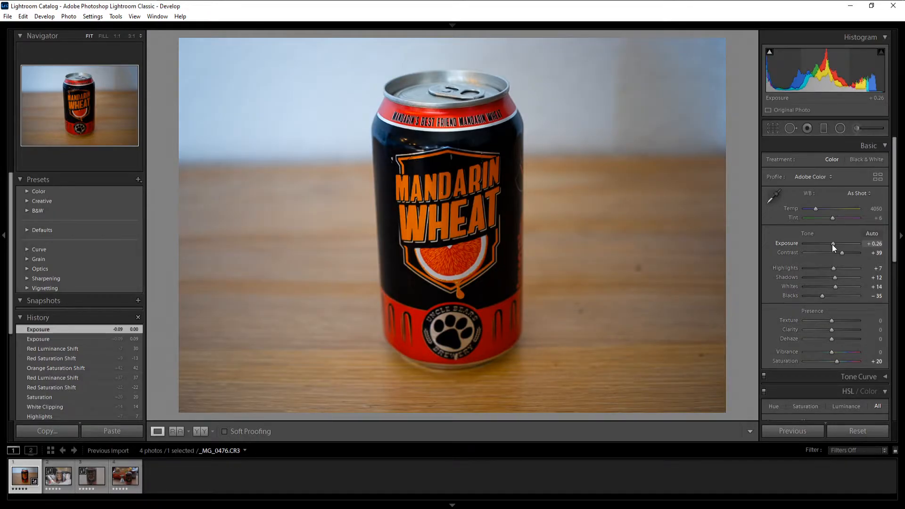
scroll(786, 293, down, 2)
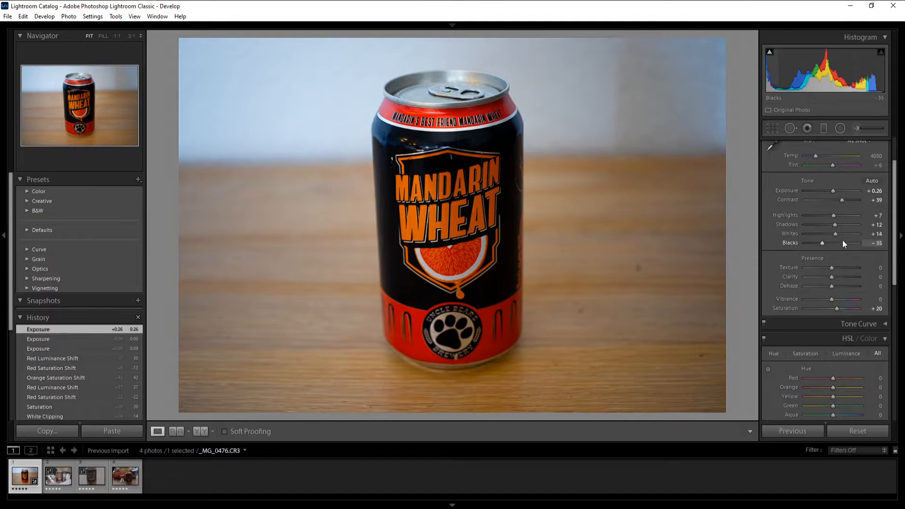
drag(823, 244, 824, 246)
click(872, 199)
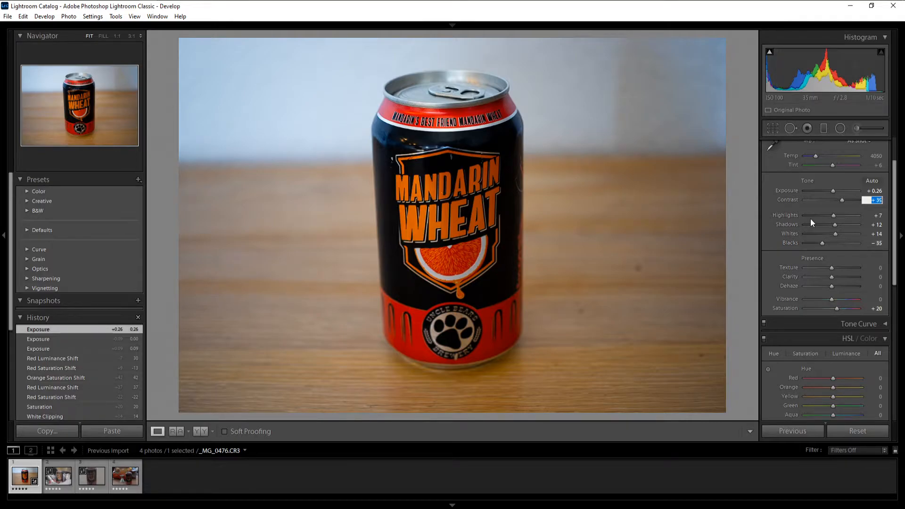
text(45)
key(Return)
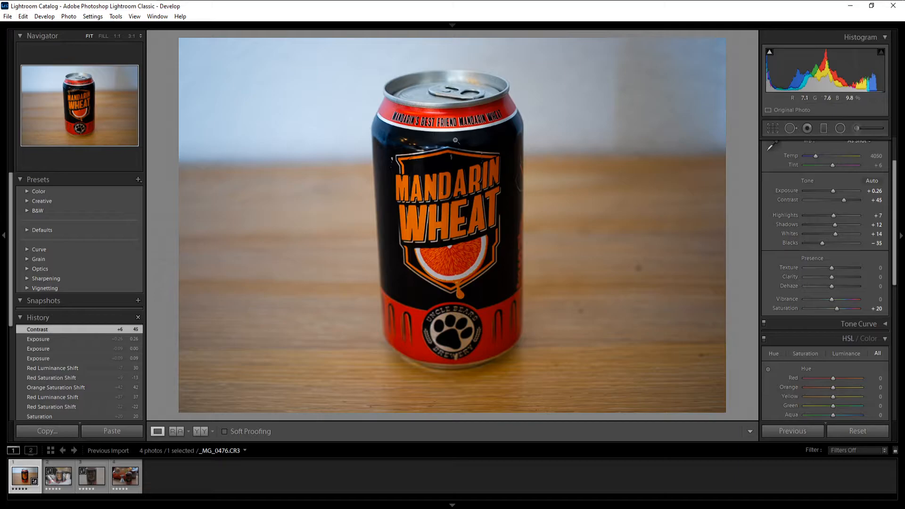
Step: Examine the dark areas and lettering on the upper part of the can label at 1:1
click(432, 143)
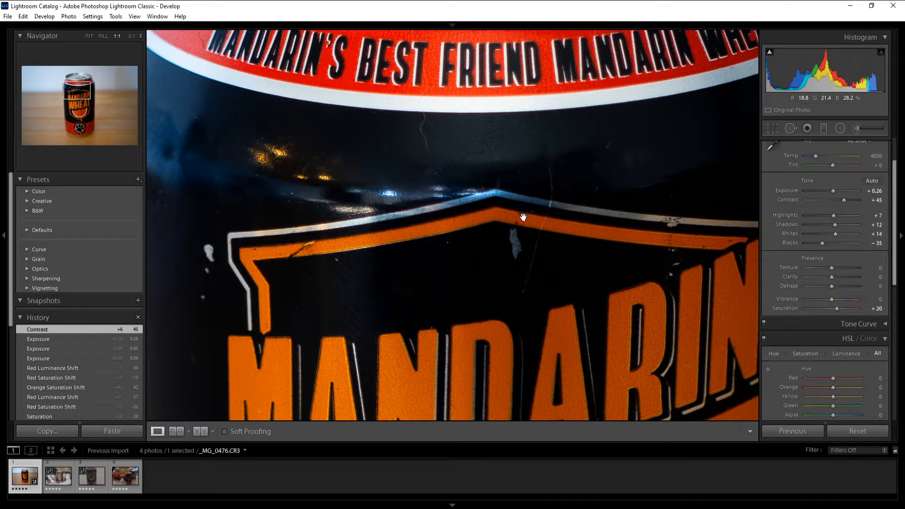
click(465, 151)
click(455, 159)
drag(405, 163, 536, 140)
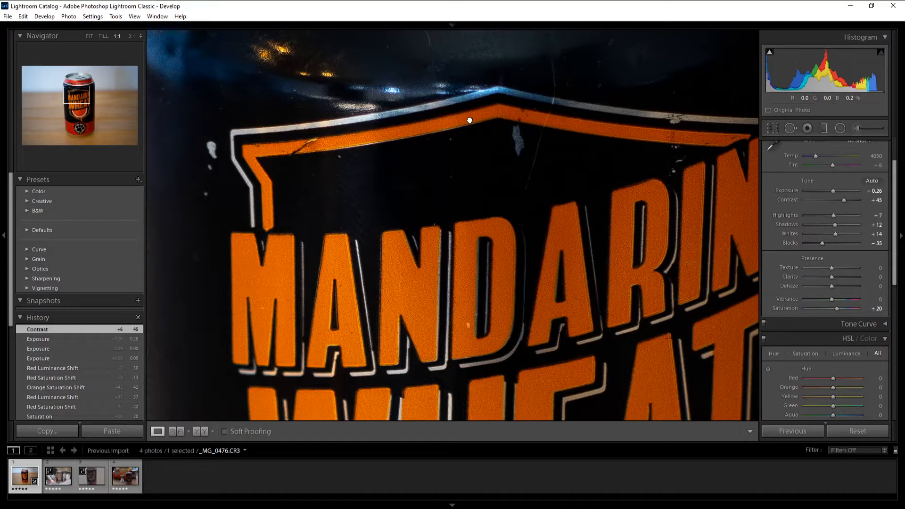
click(470, 120)
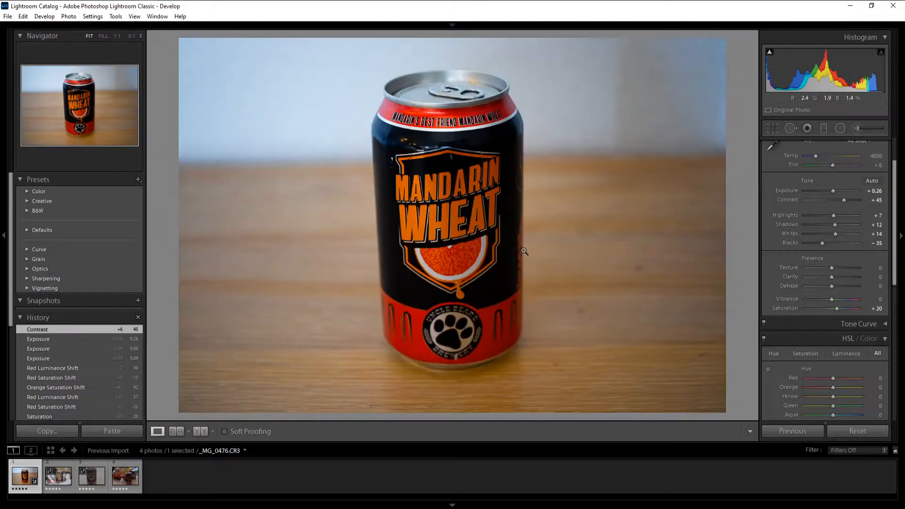
click(413, 138)
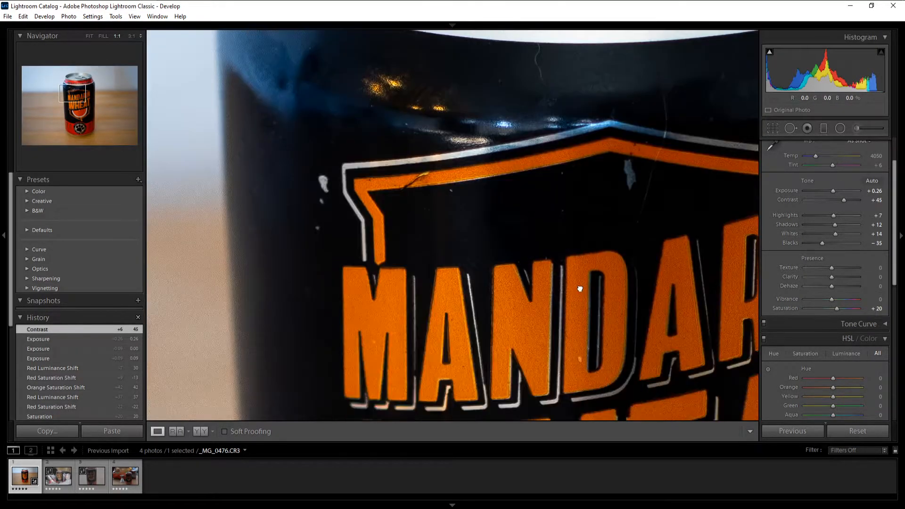
click(580, 289)
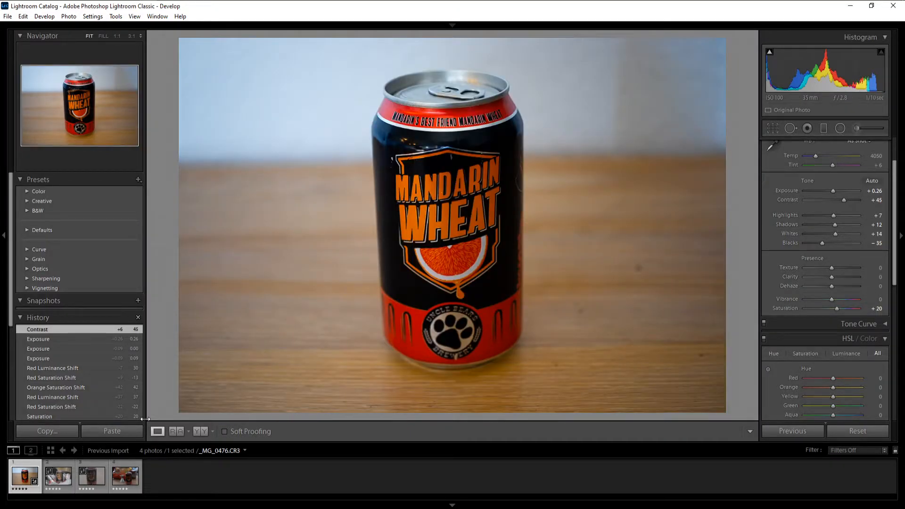
Step: Compare the before and after versions of the can photo side by side, checking the background at 1:1, and return to the single-image view
key(y)
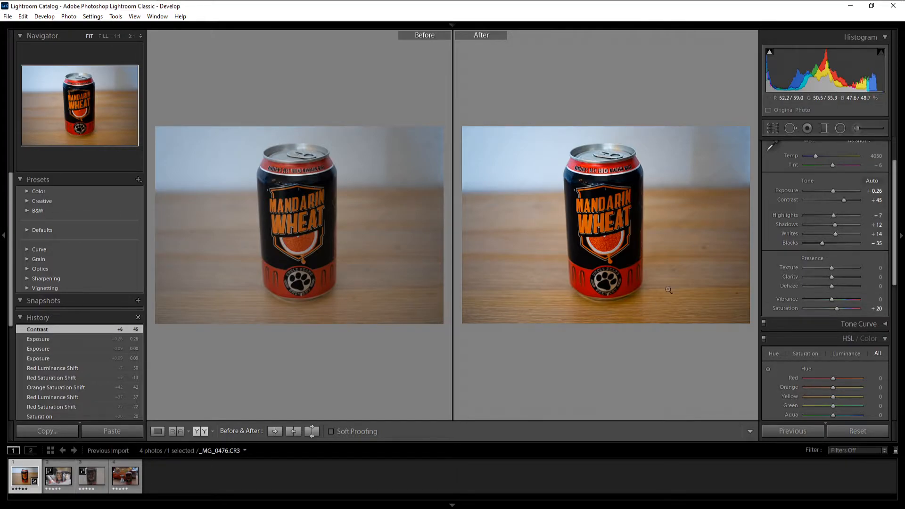
click(717, 155)
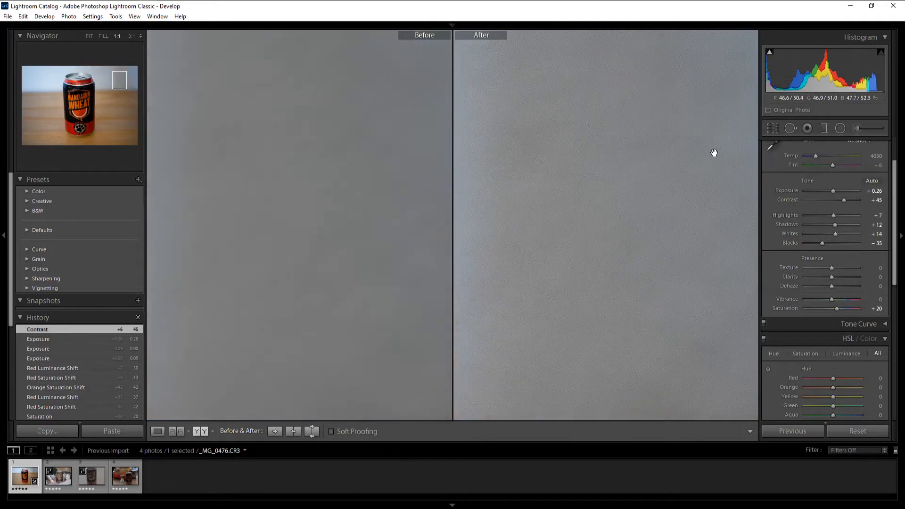
click(714, 153)
click(712, 166)
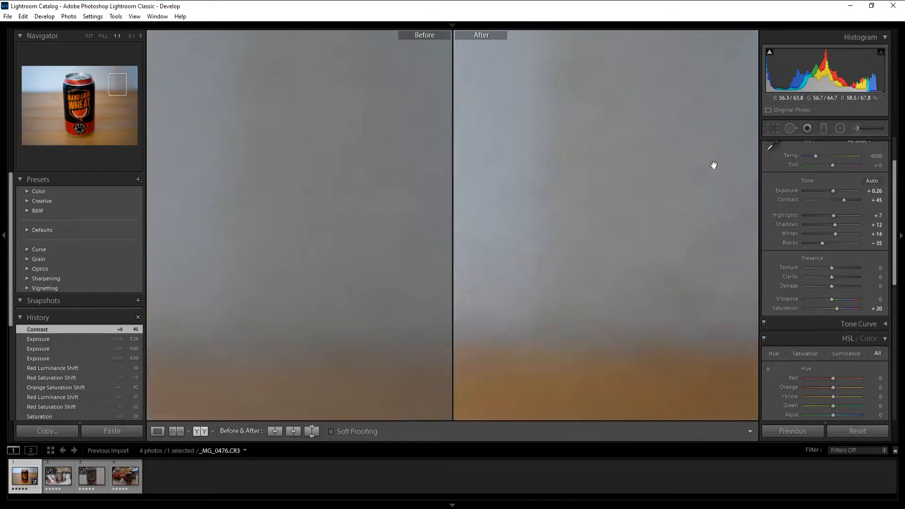
click(597, 147)
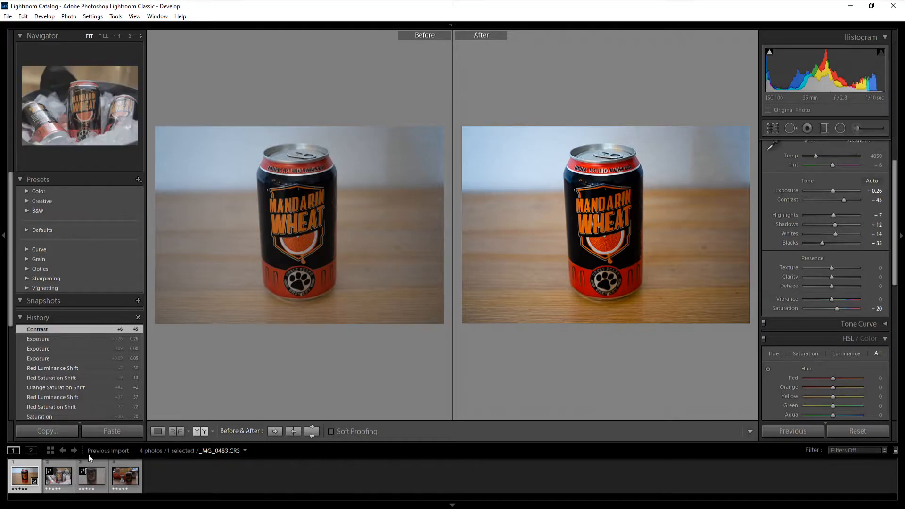
click(157, 431)
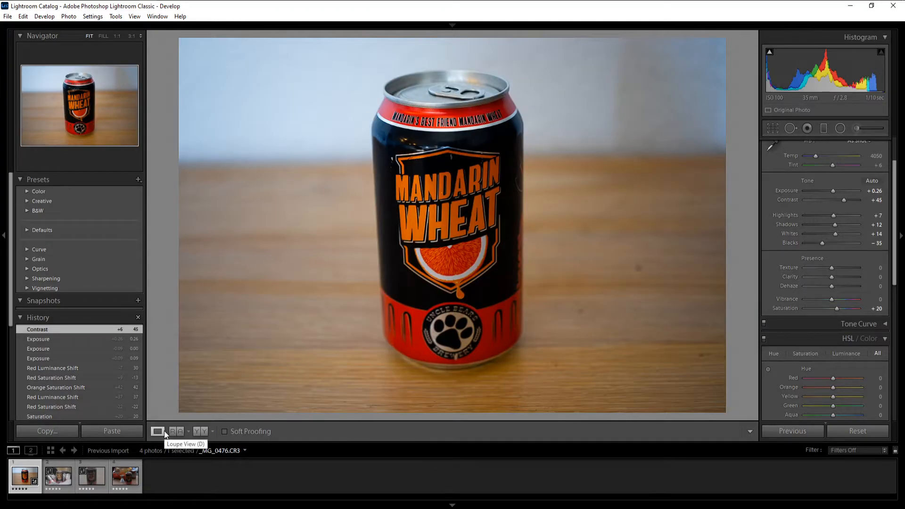
Step: Go to the photo of cans in ice, _MG_0483.CR3, and crop a narrow strip off its left side
key(Right)
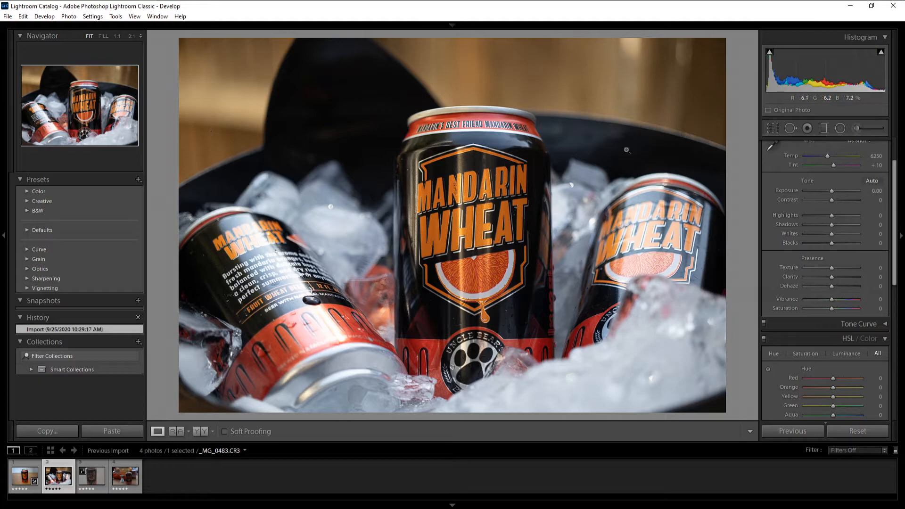
click(769, 129)
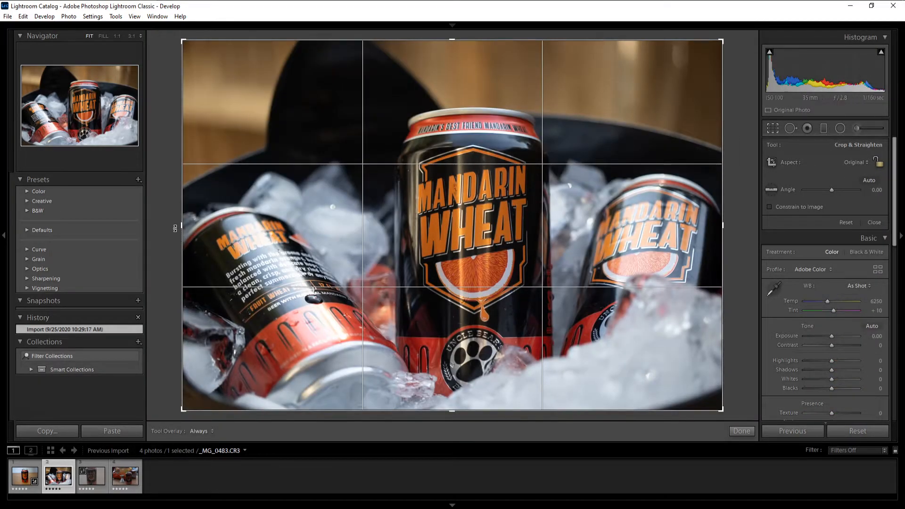
drag(175, 228, 190, 228)
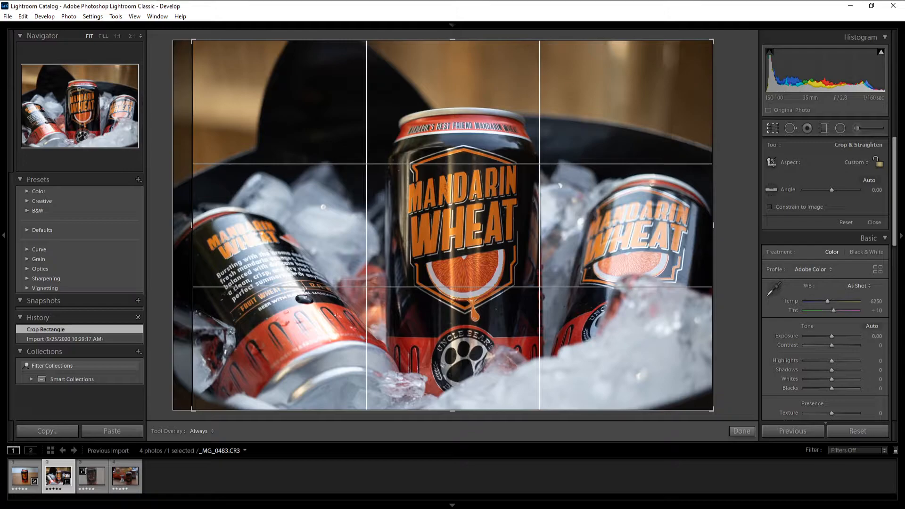
mouse_move(192, 226)
mouse_down()
mouse_move(203, 227)
mouse_move(194, 227)
mouse_up()
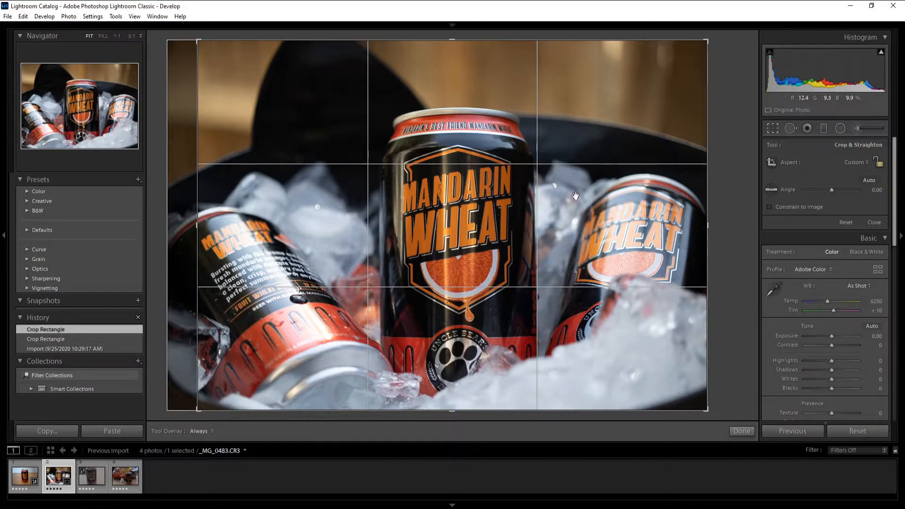
click(773, 128)
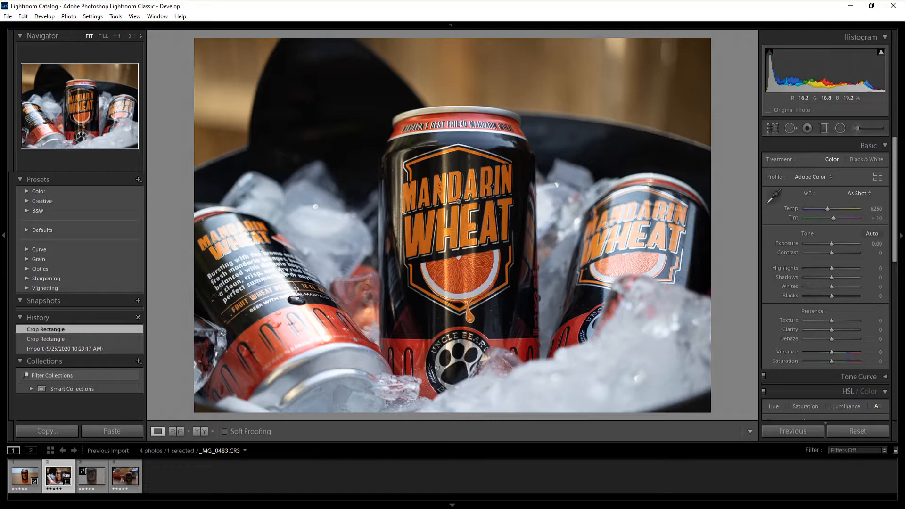
Step: Set the exposure of the cans-in-ice photo to +0.40
click(876, 243)
key(Up)
key(Up)
key(Up)
key(Up)
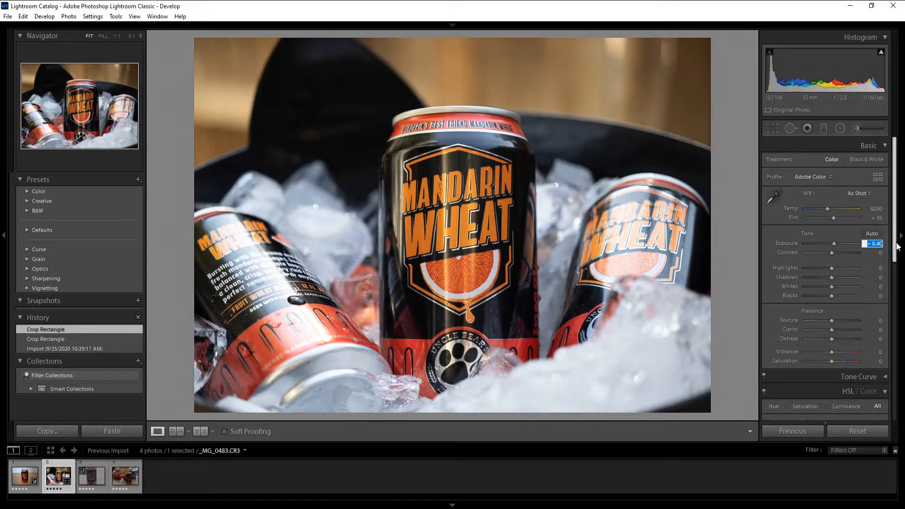
key(Up)
key(Down)
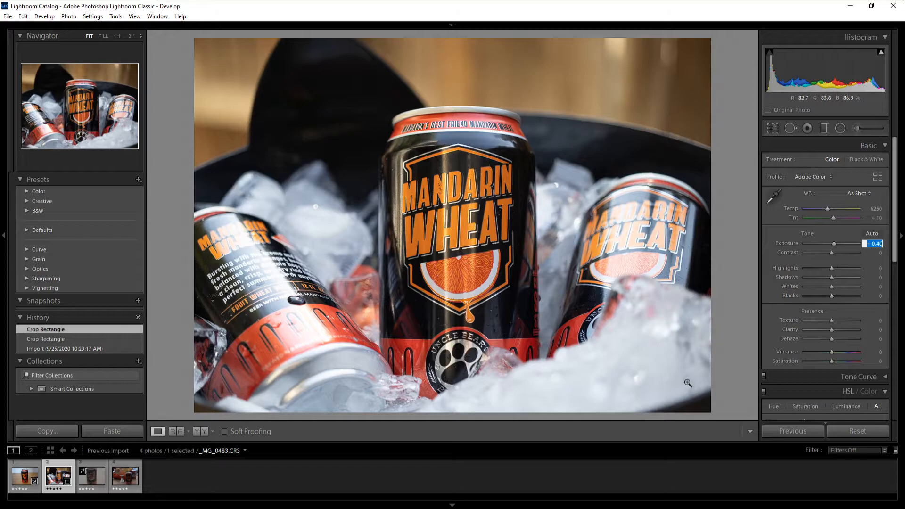
key(Return)
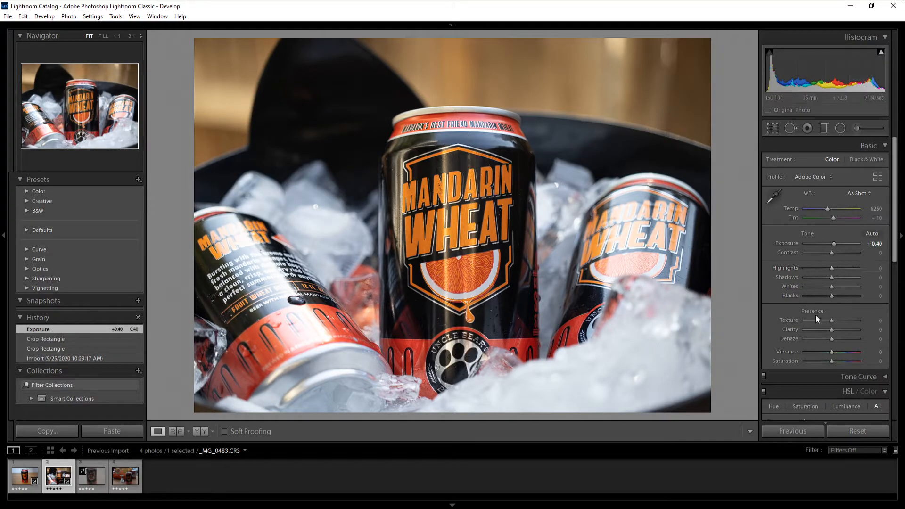
Step: Set the contrast of the cans-in-ice photo to +50
click(880, 255)
text(45)
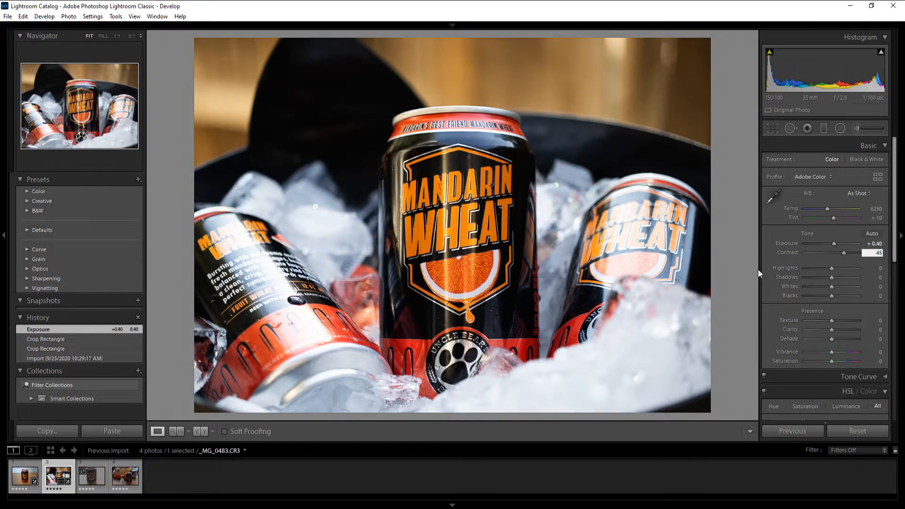
key(BackSpace)
key(BackSpace)
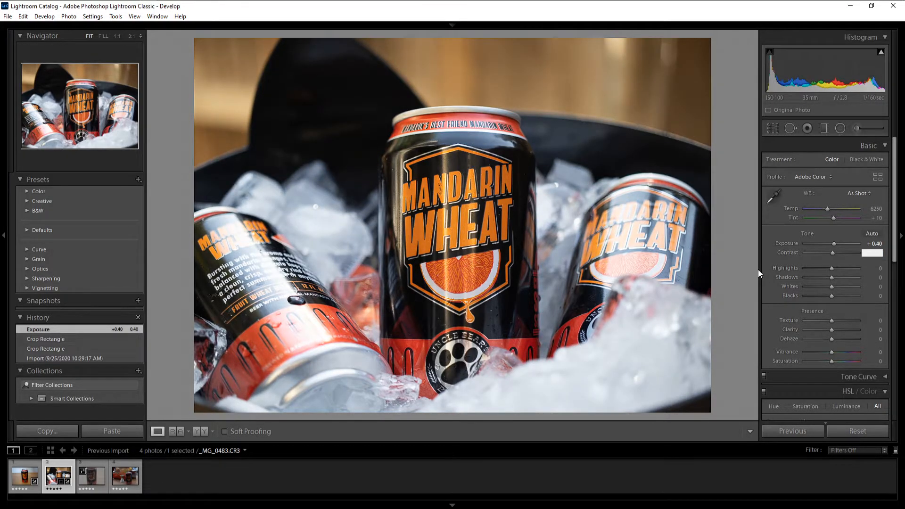
text(50)
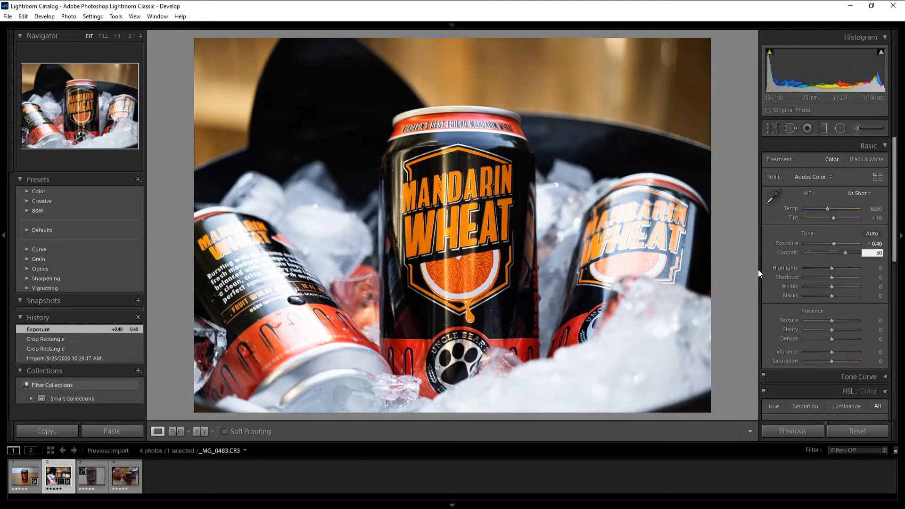
key(Return)
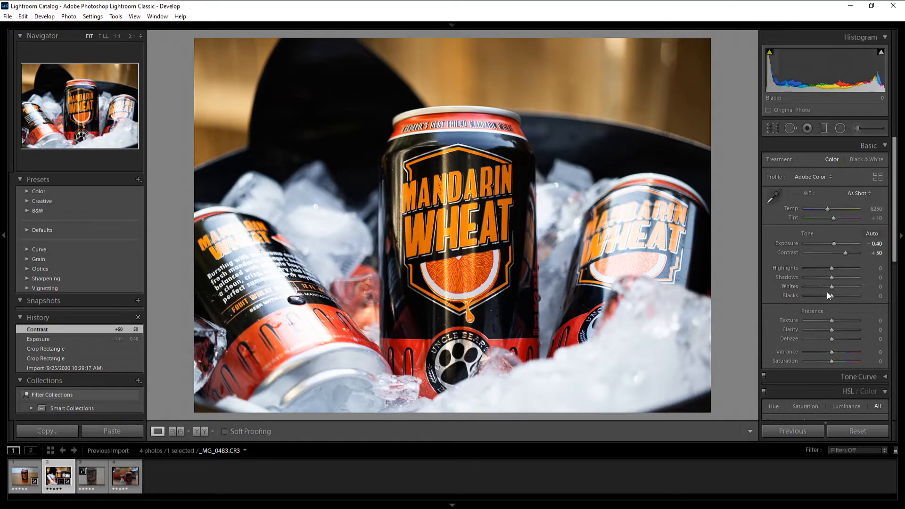
Step: Set the cans-in-ice photo's blacks to -21, shadows to -26, highlights to -82 and whites to +21
drag(832, 298, 826, 277)
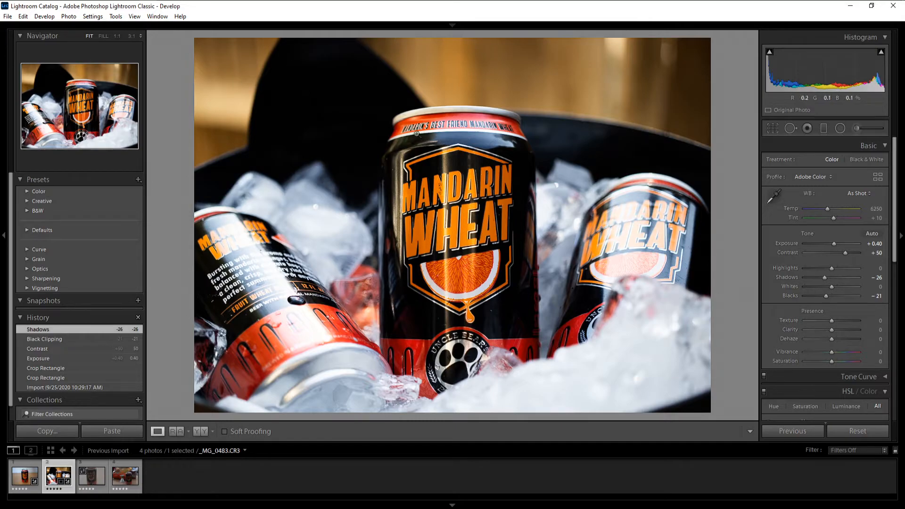
drag(830, 268, 860, 267)
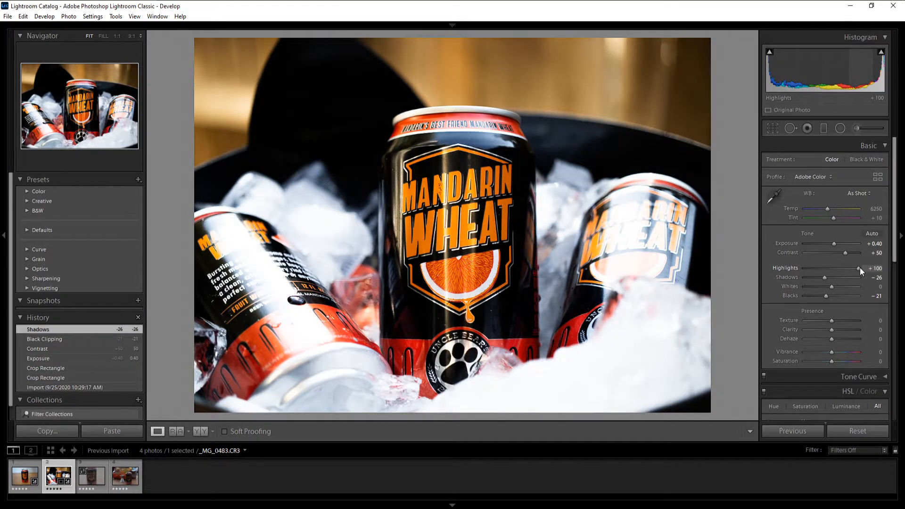
double_click(860, 267)
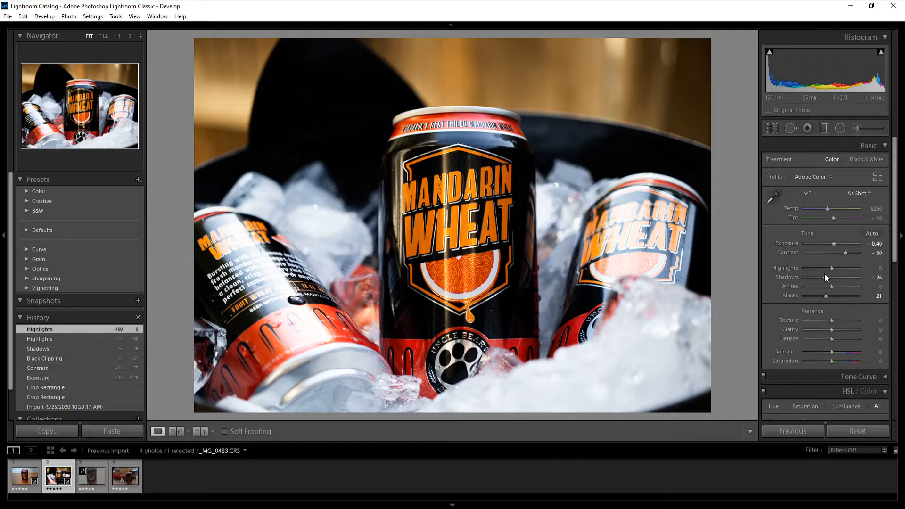
drag(824, 274, 809, 271)
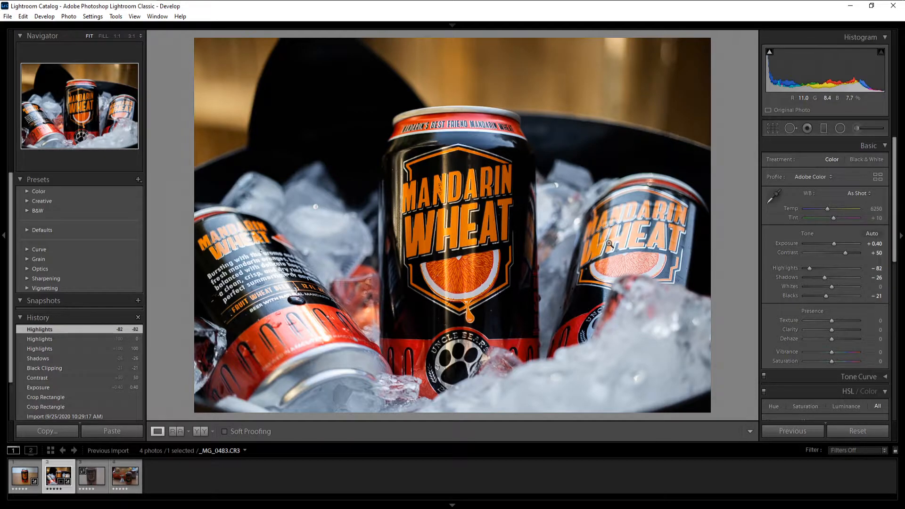
drag(831, 287, 836, 287)
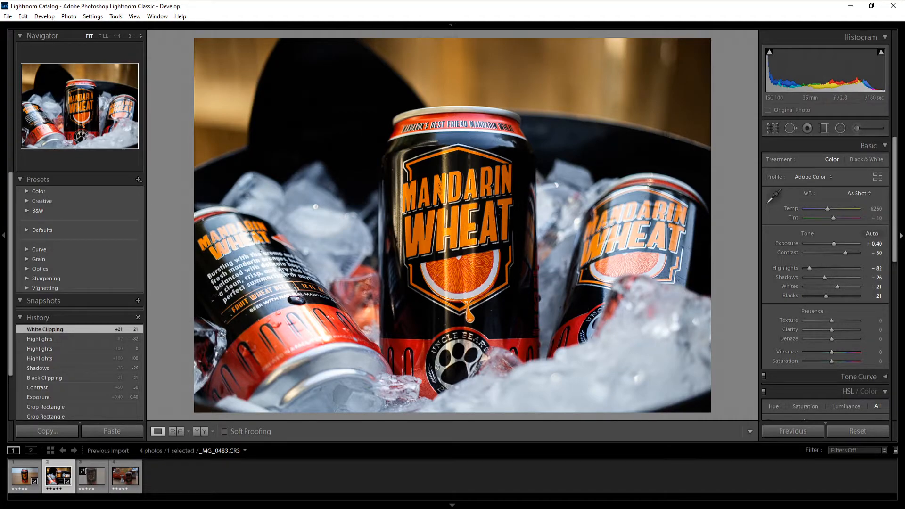
Step: Set the overall saturation of the cans-in-ice photo to +30
click(879, 308)
text(20)
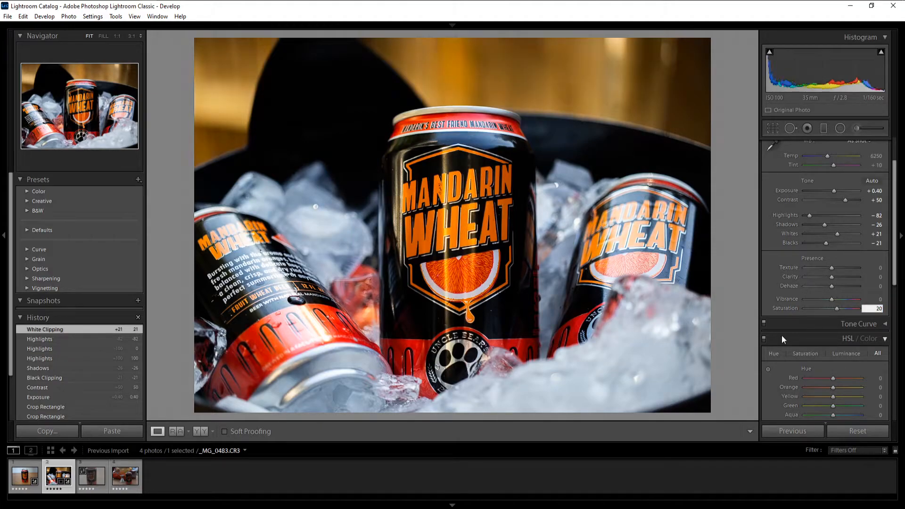
key(BackSpace)
text(30)
key(Return)
click(434, 272)
click(527, 295)
Step: Set the cans-in-ice photo's red saturation to -32 and red luminance to +78
scroll(788, 375, down, 5)
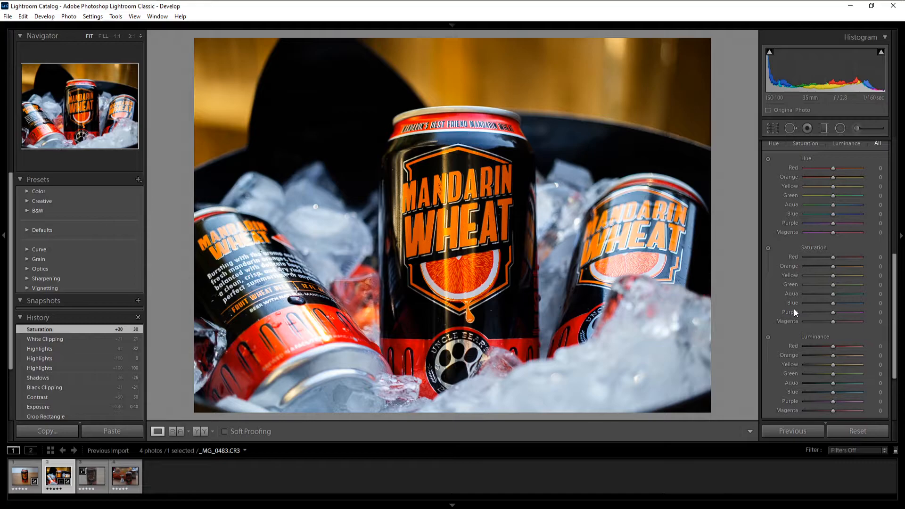
drag(833, 258, 825, 260)
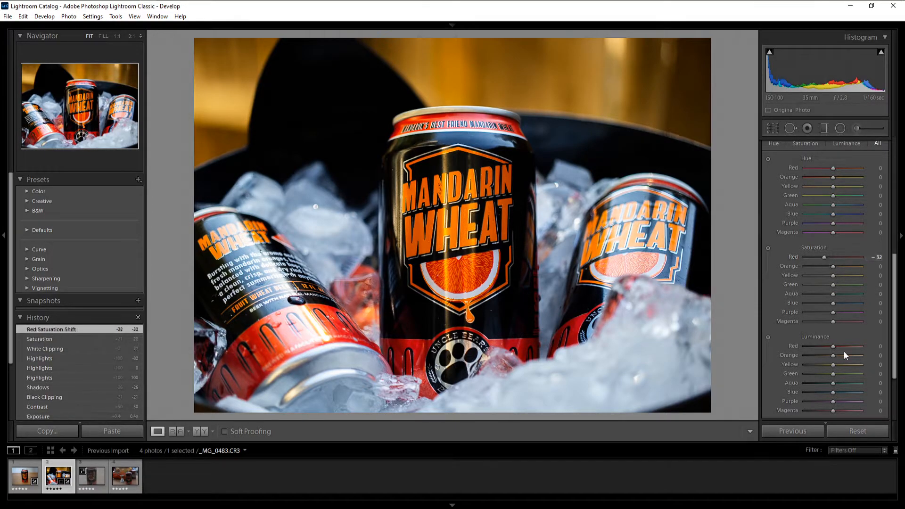
drag(833, 346, 856, 344)
Step: Set the cans-in-ice photo's orange luminance to +10 and orange saturation to +30
scroll(779, 338, down, 2)
mouse_move(833, 302)
mouse_down()
mouse_move(845, 301)
mouse_move(821, 303)
mouse_move(835, 304)
mouse_up()
drag(835, 214, 841, 214)
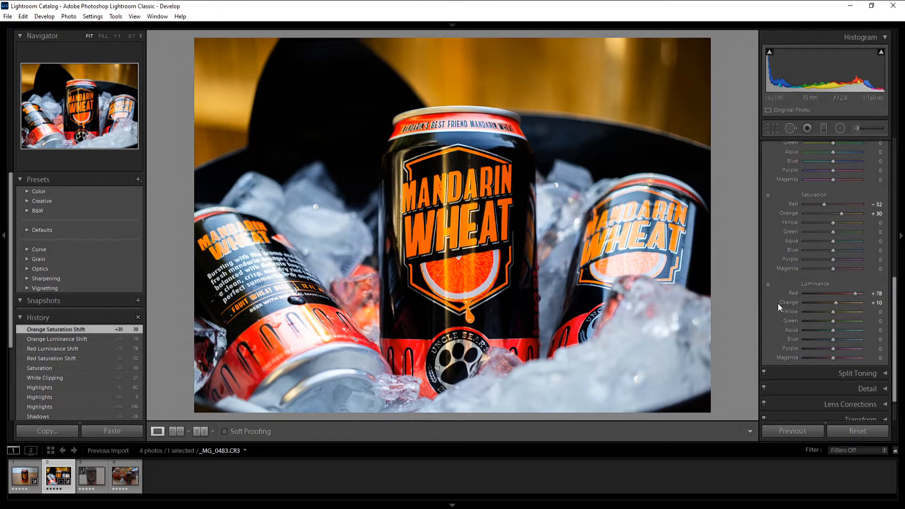
Step: Try a lower yellow luminance, reset it to 0, and set the yellow saturation to -72
drag(832, 312, 805, 315)
double_click(806, 313)
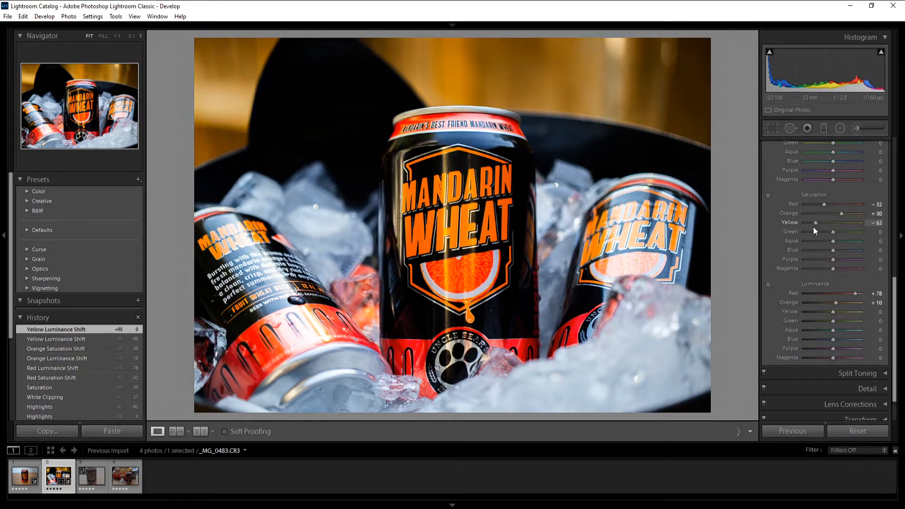
drag(811, 227, 811, 227)
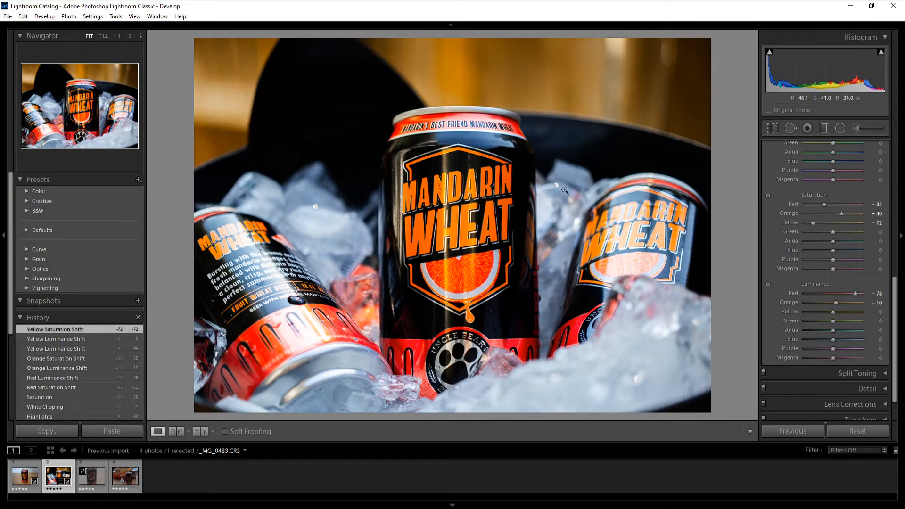
Step: Compare the edited single-can photo _MG_0476.CR3 with the cans-in-ice photo _MG_0483.CR3
click(29, 486)
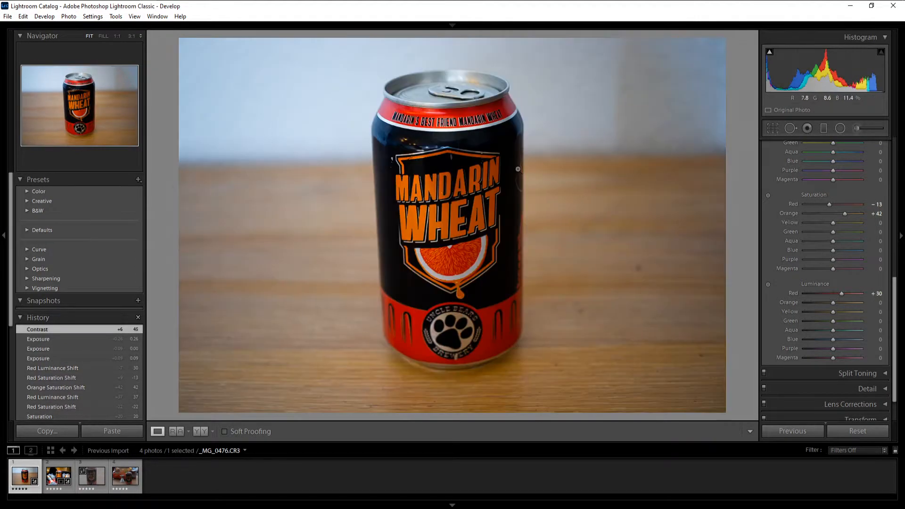
click(49, 481)
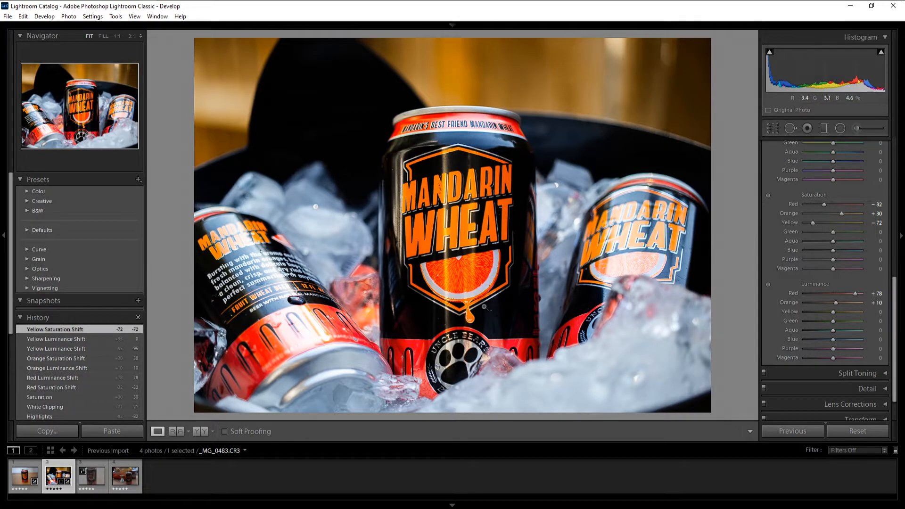
click(26, 475)
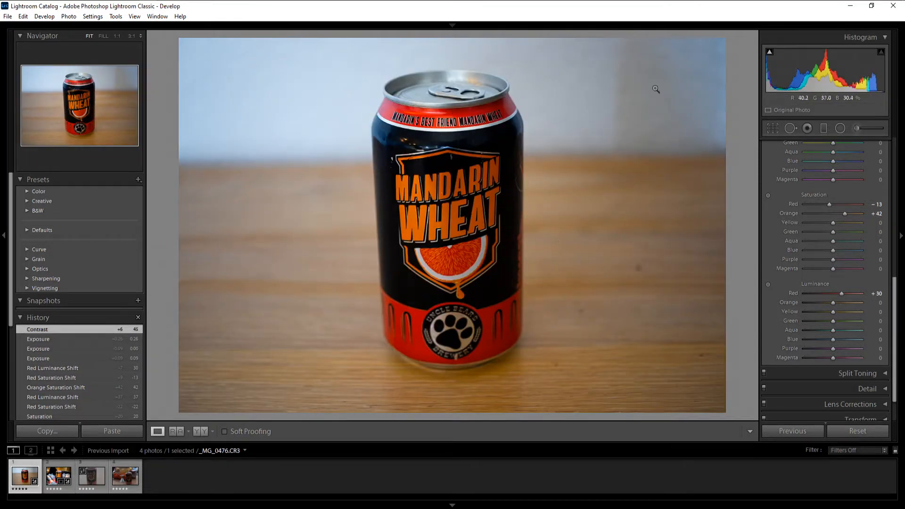
click(53, 478)
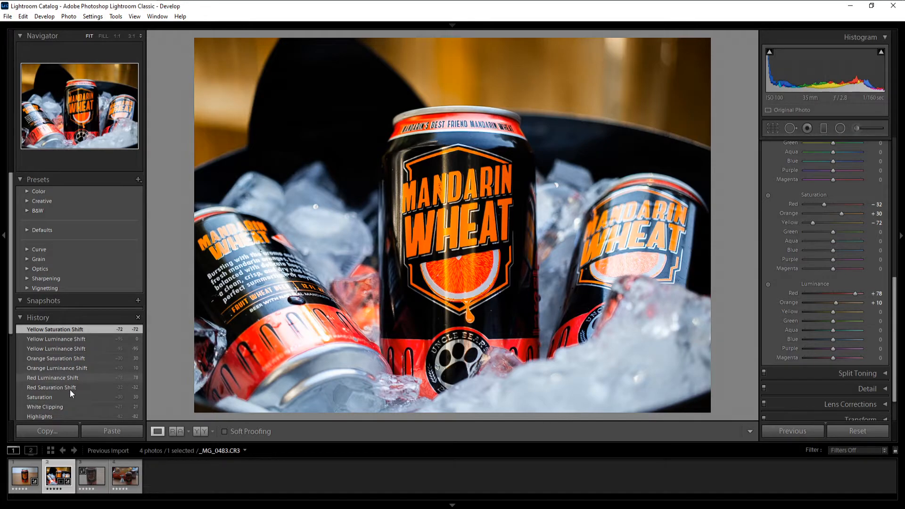
Step: Go to the close-up can photo _MG_0487.CR3 and examine the can's edges and droplets at full size
key(Right)
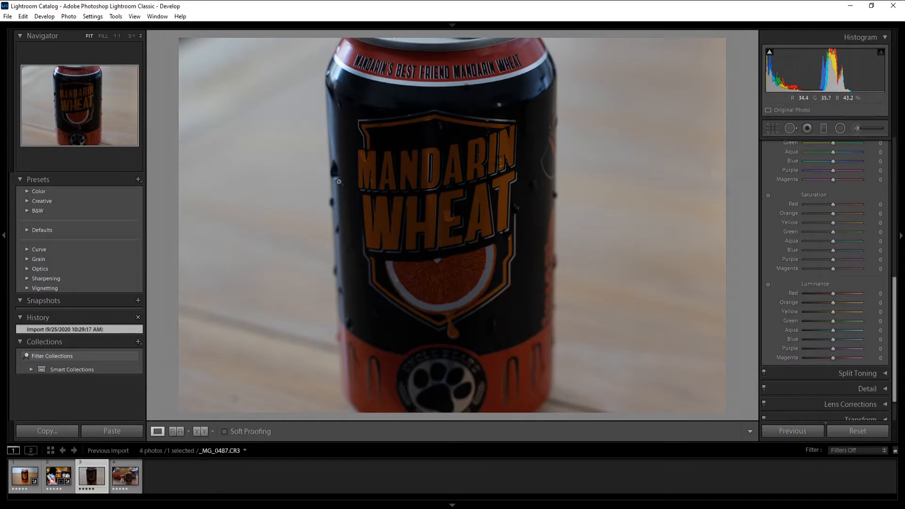
click(332, 249)
click(354, 134)
click(540, 199)
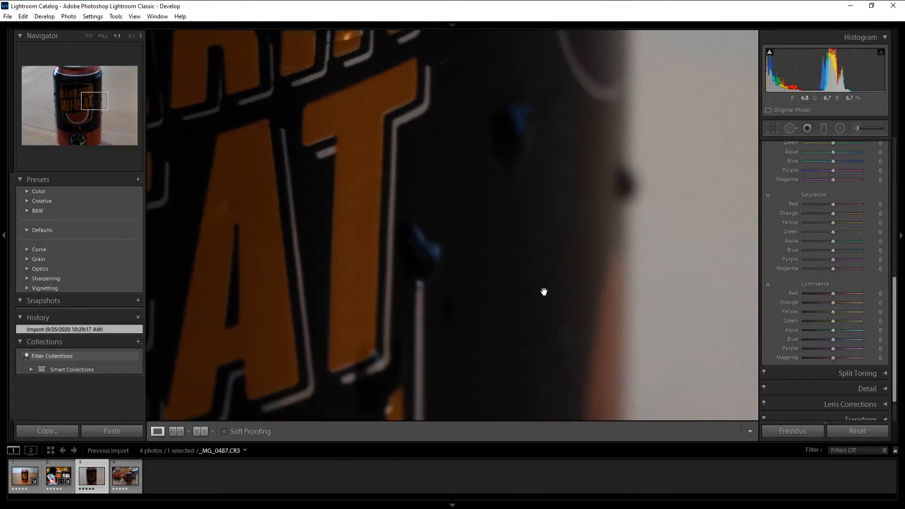
click(542, 289)
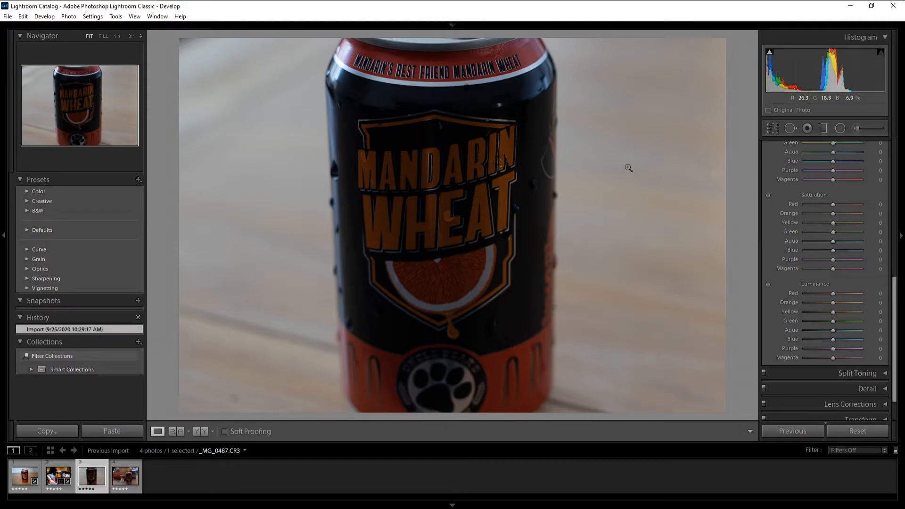
click(344, 176)
click(299, 170)
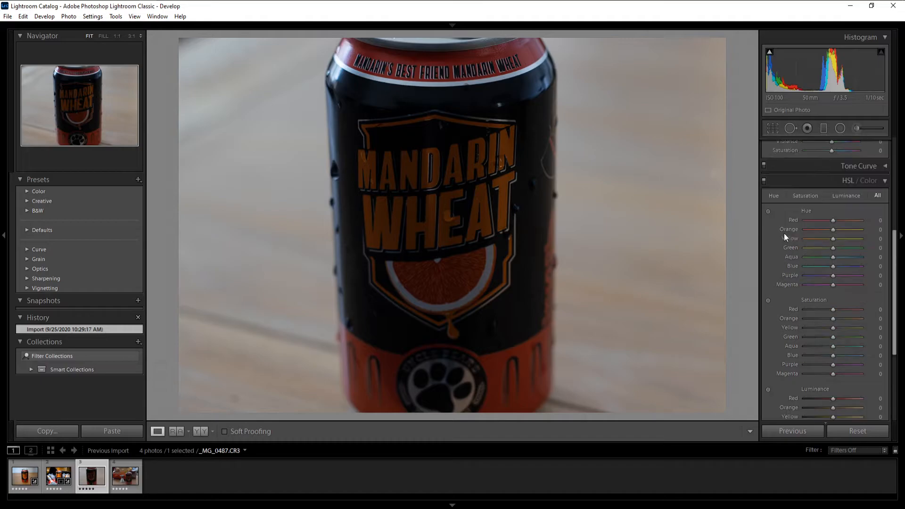
Step: Set the exposure of the close-up can photo to +0.50
scroll(785, 233, up, 8)
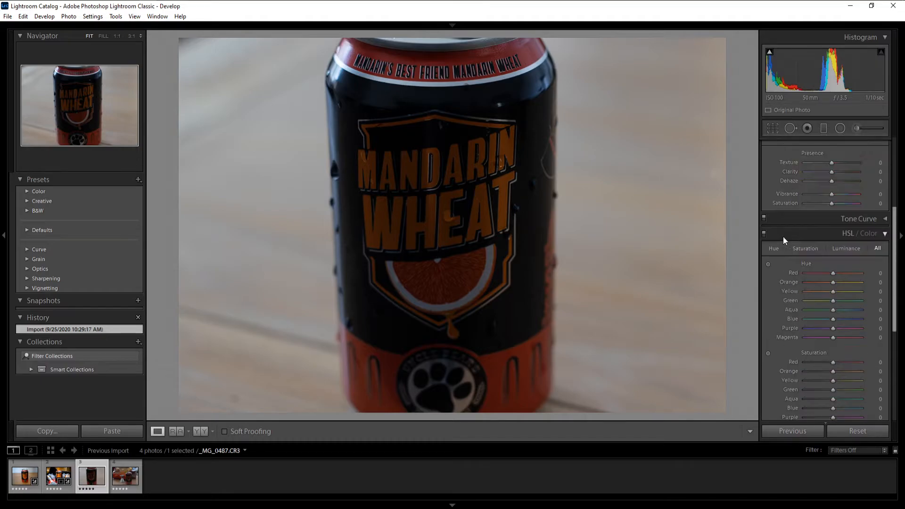
click(872, 244)
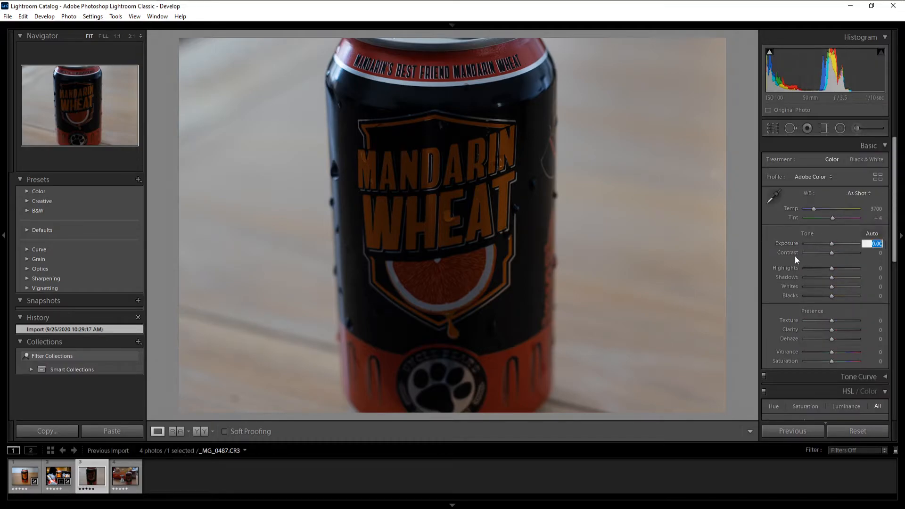
drag(833, 245, 835, 245)
click(873, 244)
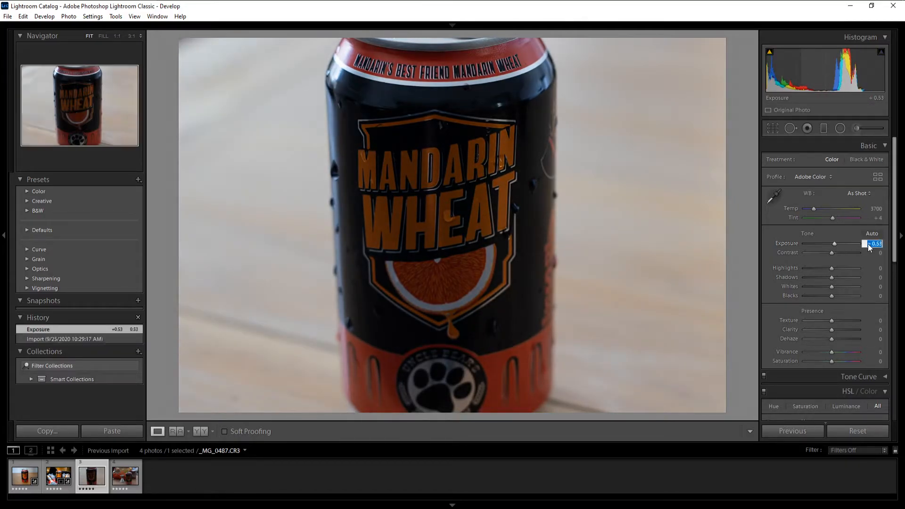
text(0.5)
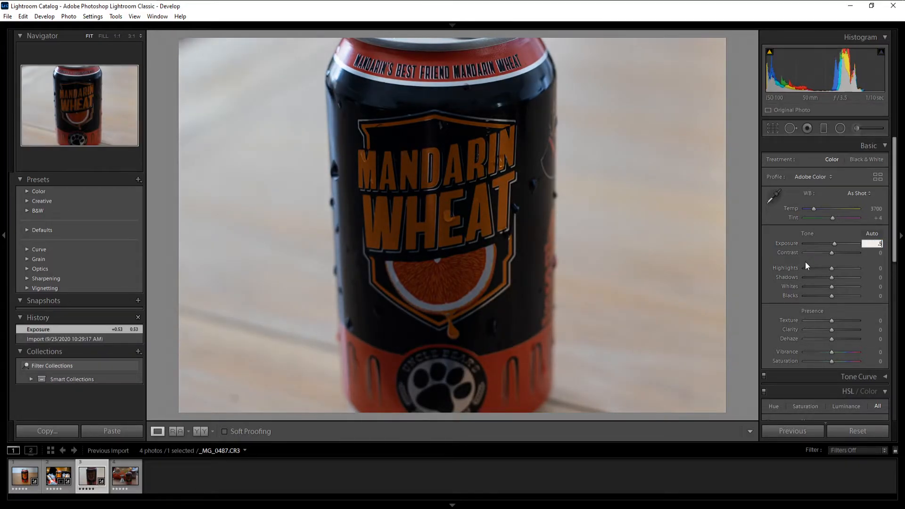
key(Return)
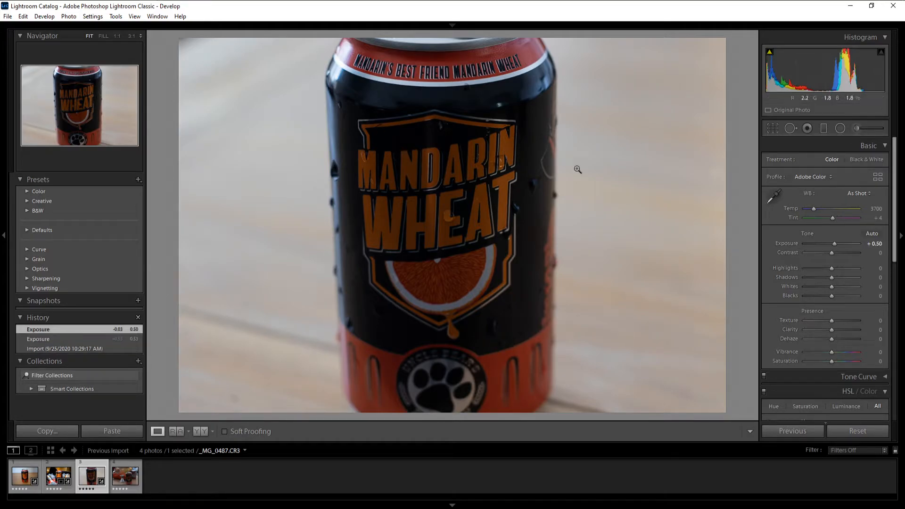
Step: Set the contrast of the close-up can photo to +35
click(874, 253)
text(35)
key(Return)
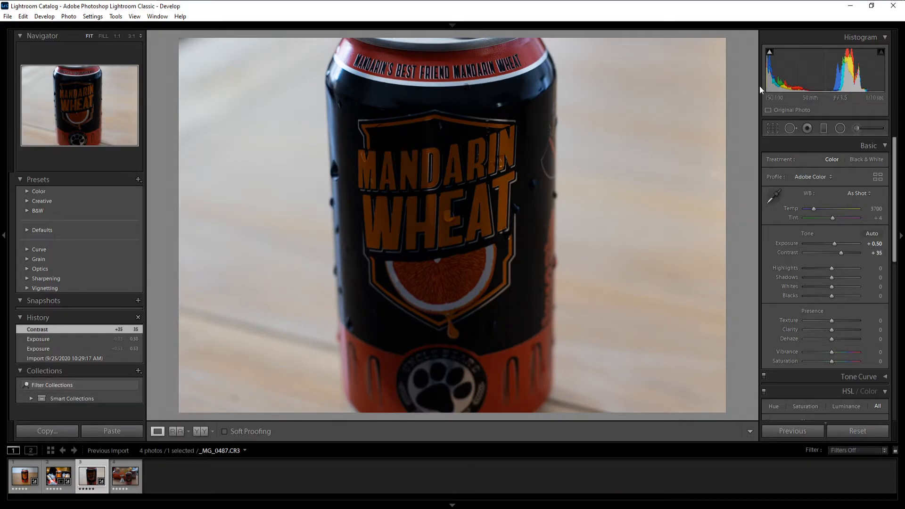
Step: Raise the close-up can photo's highlights to +58 and inspect the bright background at full size
drag(833, 270, 848, 269)
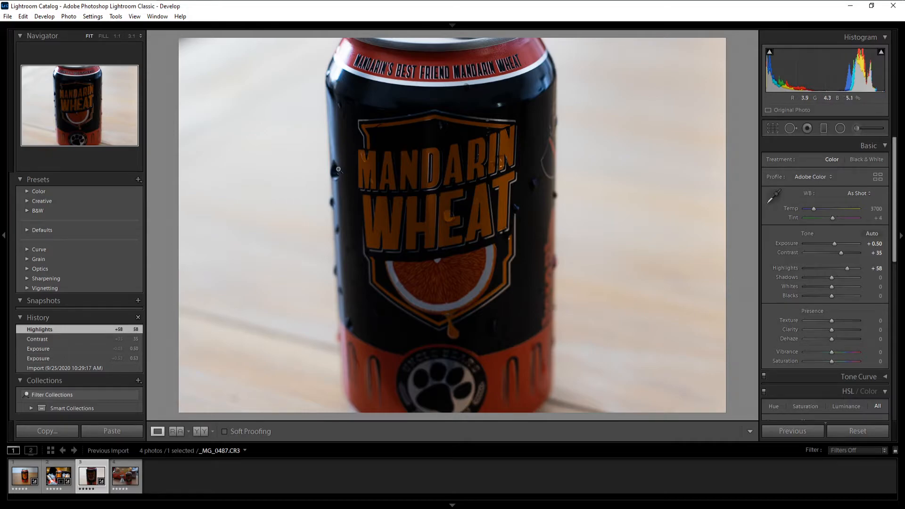
click(255, 91)
click(254, 91)
click(228, 134)
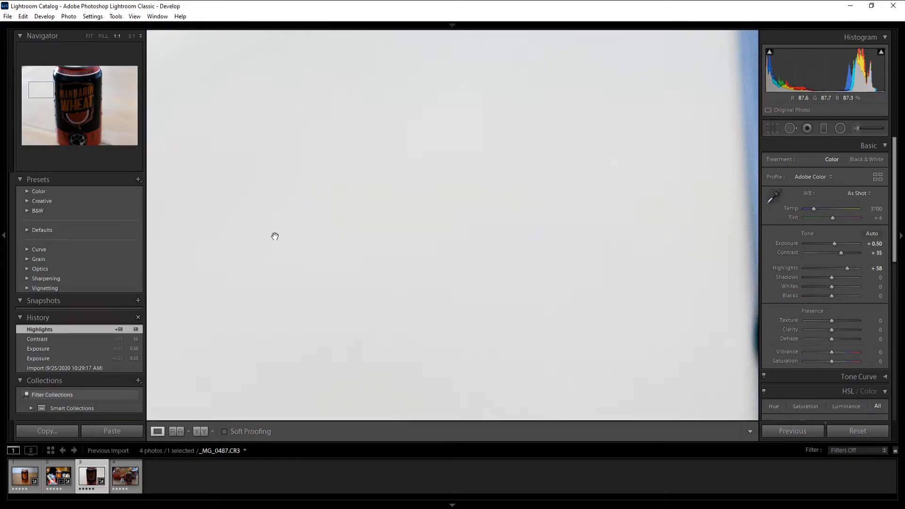
click(318, 183)
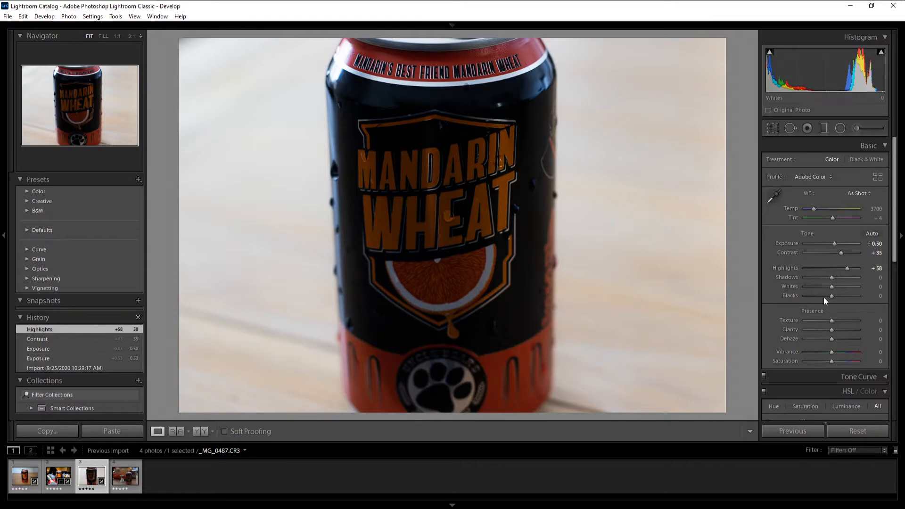
Step: Try higher whites and reset them to 0, and set shadows to +12 and blacks to -35
mouse_move(832, 287)
mouse_down()
mouse_move(858, 286)
mouse_move(829, 278)
mouse_move(836, 278)
mouse_move(822, 294)
mouse_up()
double_click(848, 287)
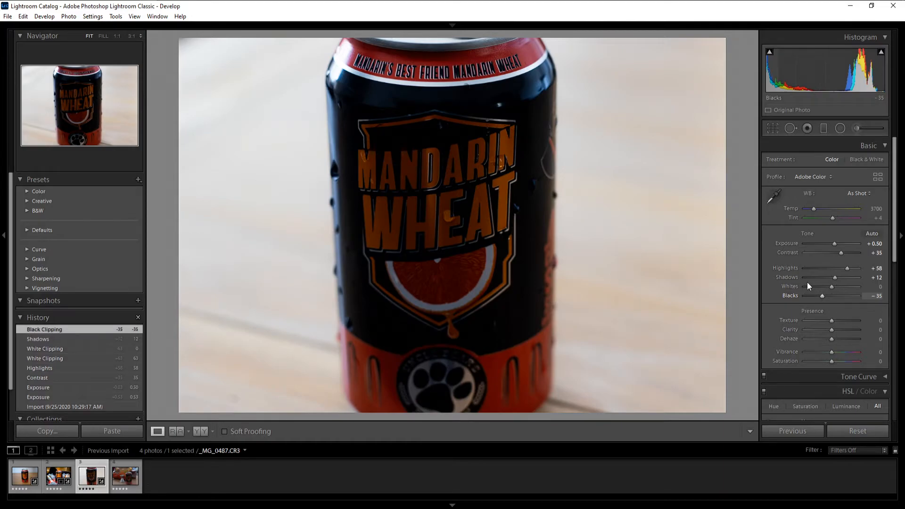
Step: Raise the exposure of the close-up can photo to +1.00
click(807, 258)
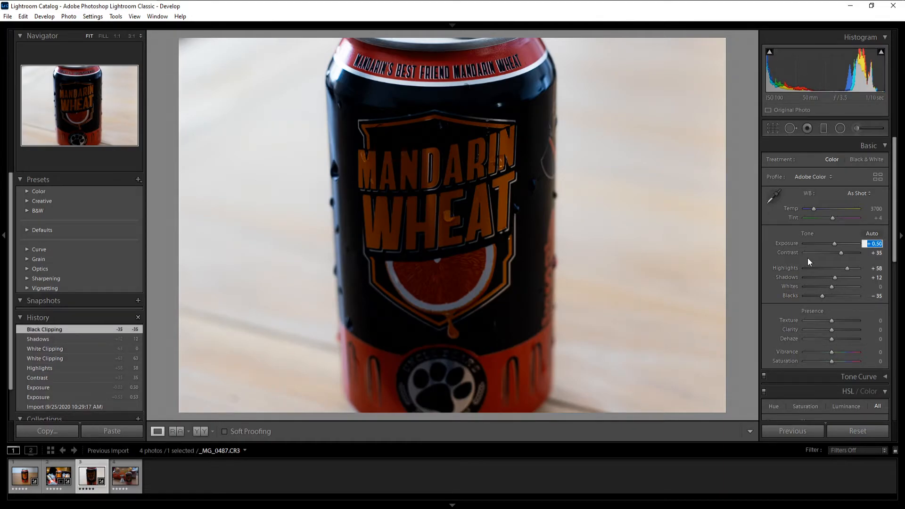
text(1)
key(Return)
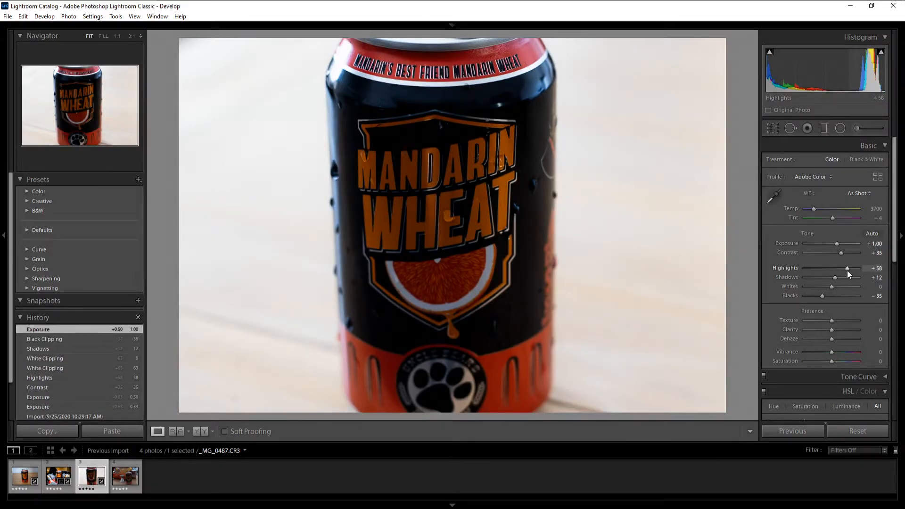
Step: Reset the highlights to 0, set the whites to +37, and inspect the can's white band at full size
double_click(846, 270)
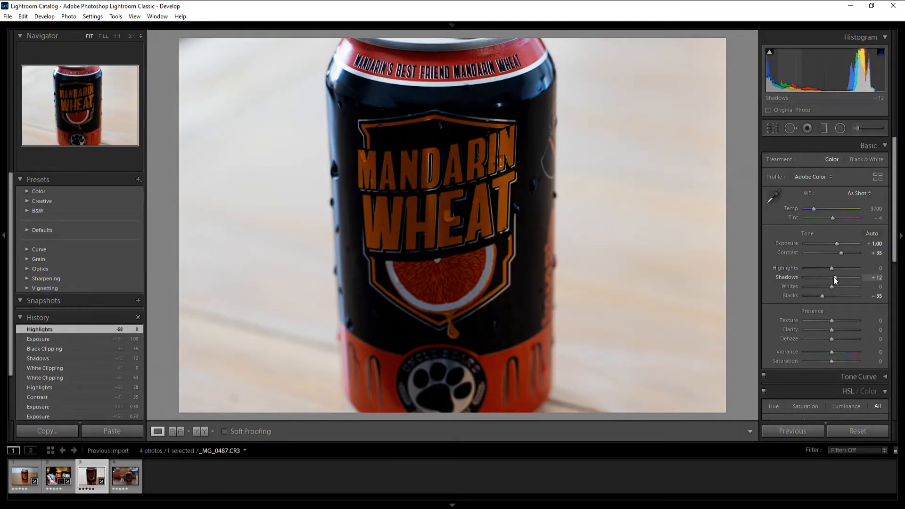
drag(832, 286, 841, 285)
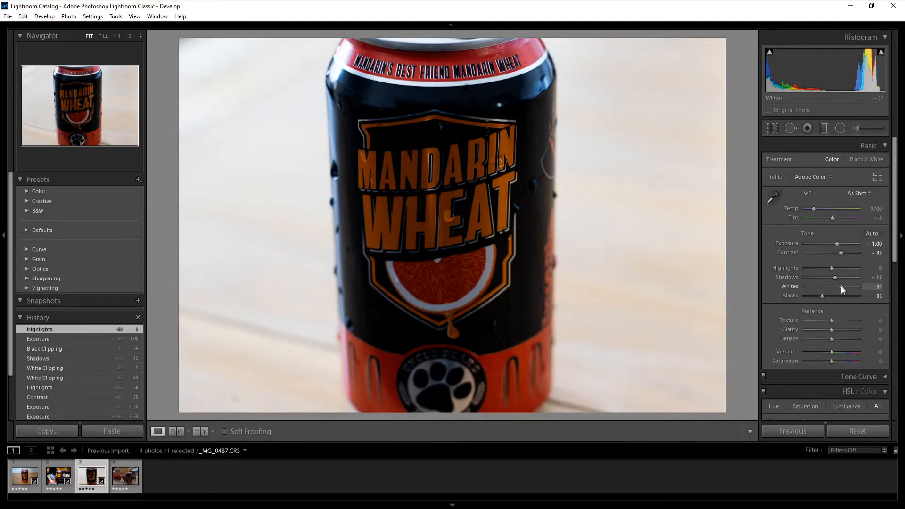
click(417, 101)
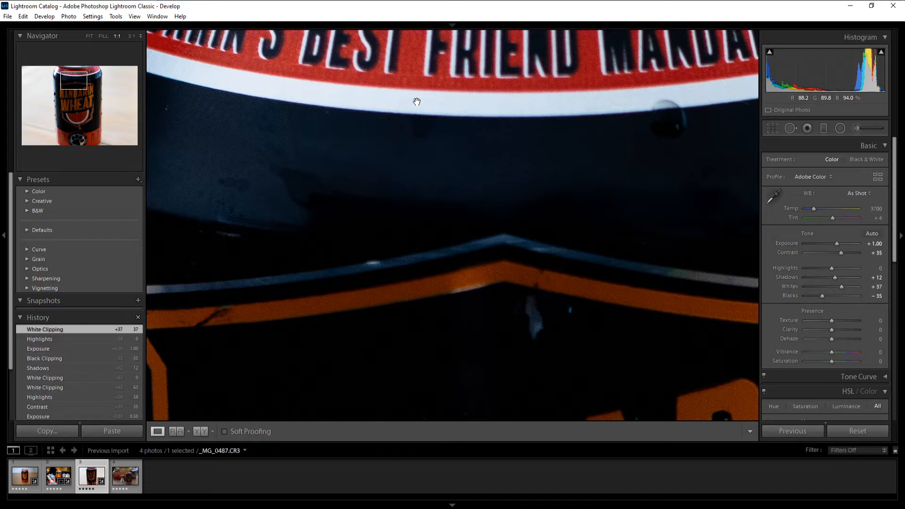
click(417, 101)
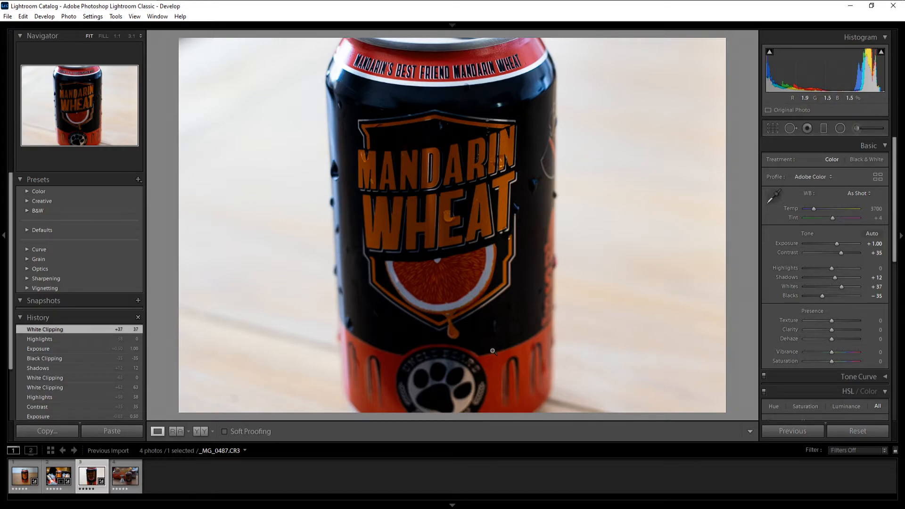
Step: Inspect the can's lettering at full size and lower the highlights to -32
click(449, 220)
click(450, 220)
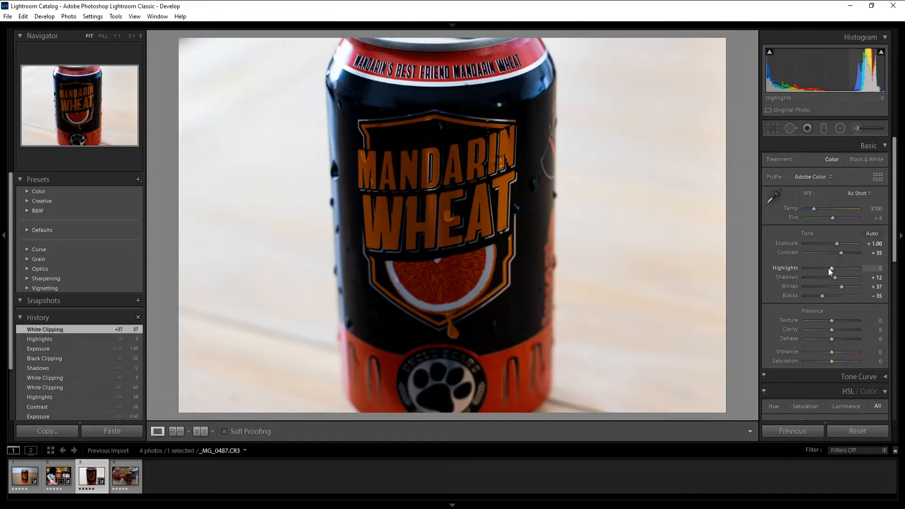
drag(829, 269, 818, 268)
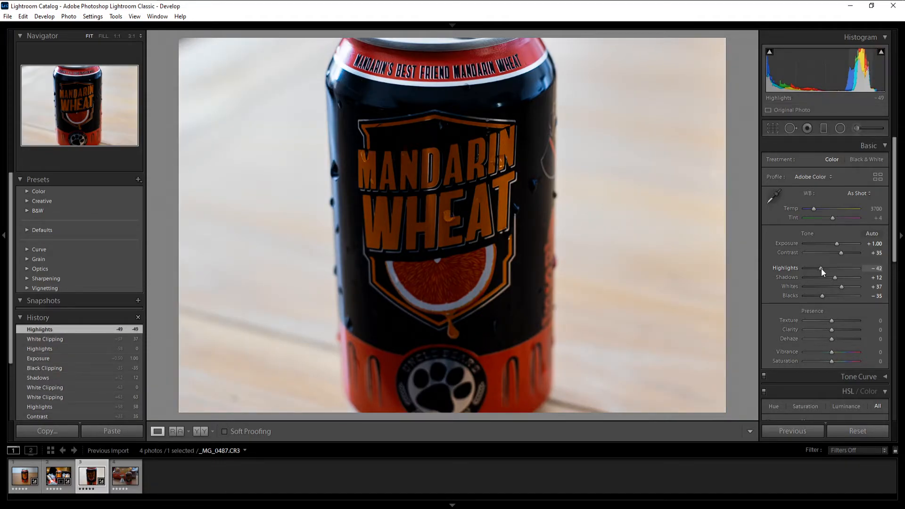
drag(821, 268, 824, 268)
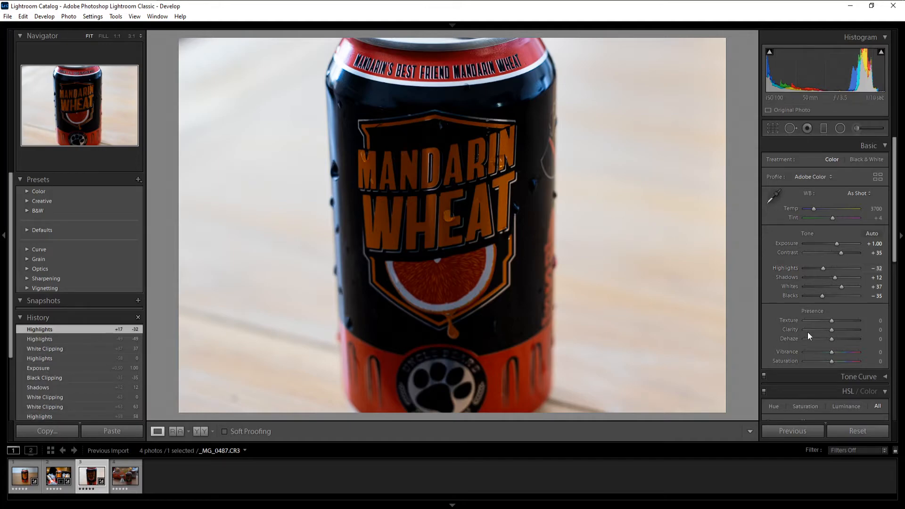
Step: Set the overall saturation of the close-up can photo to +30
scroll(875, 332, down, 2)
click(881, 309)
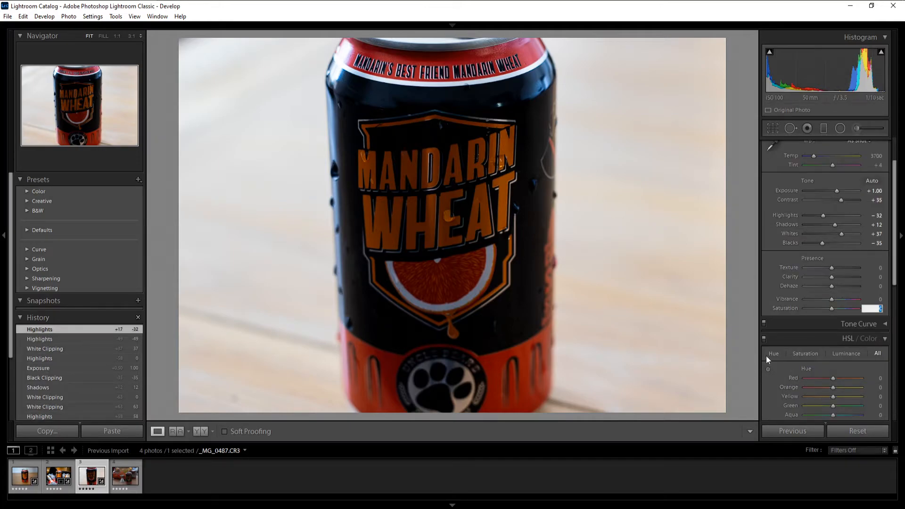
text(30)
key(Return)
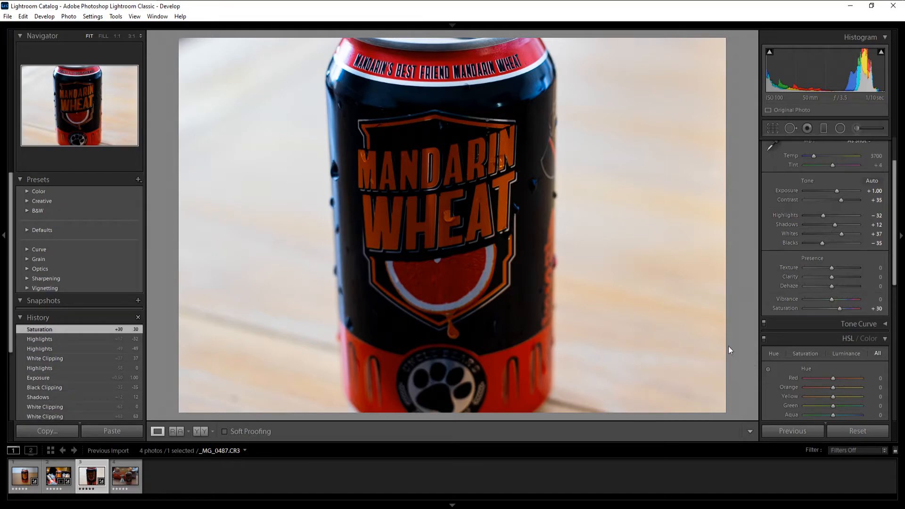
Step: Set the red saturation to -43, the red luminance to +83 and the orange luminance to +60 for the close-up can photo
scroll(776, 290, down, 6)
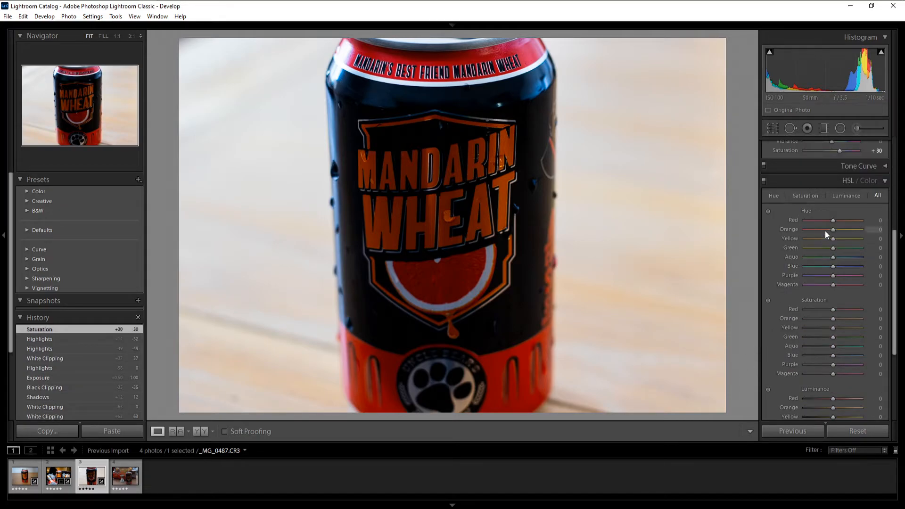
drag(833, 310, 819, 312)
drag(832, 399, 850, 406)
double_click(832, 408)
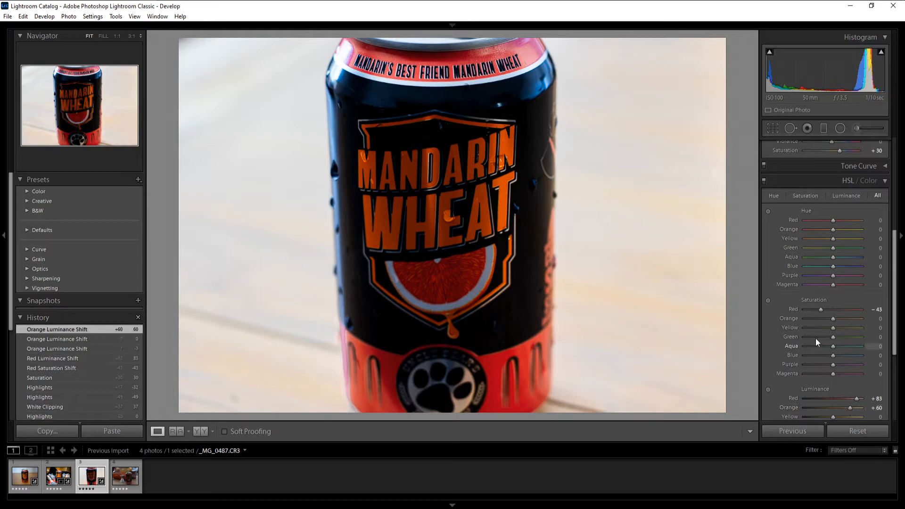
Step: Set the orange saturation to +58 and shift the orange hue to +25
drag(832, 318, 848, 319)
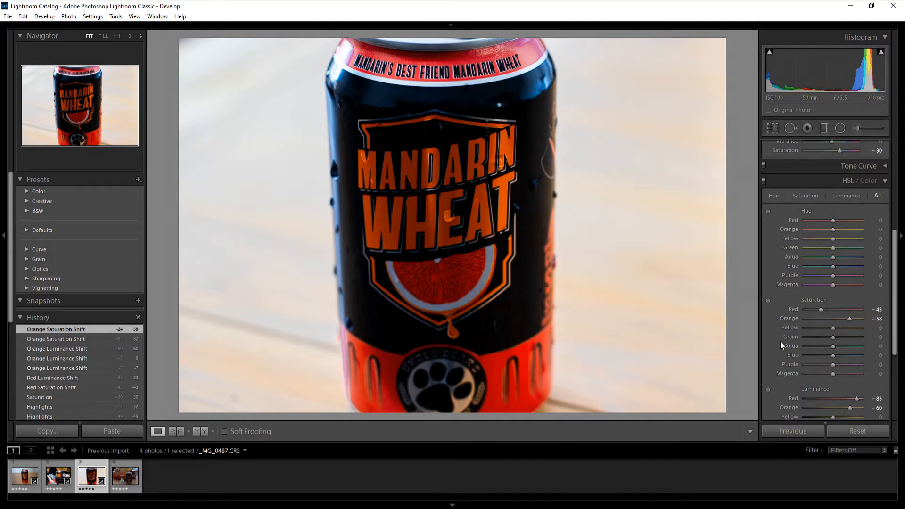
scroll(780, 341, down, 3)
scroll(778, 311, up, 3)
scroll(778, 309, up, 1)
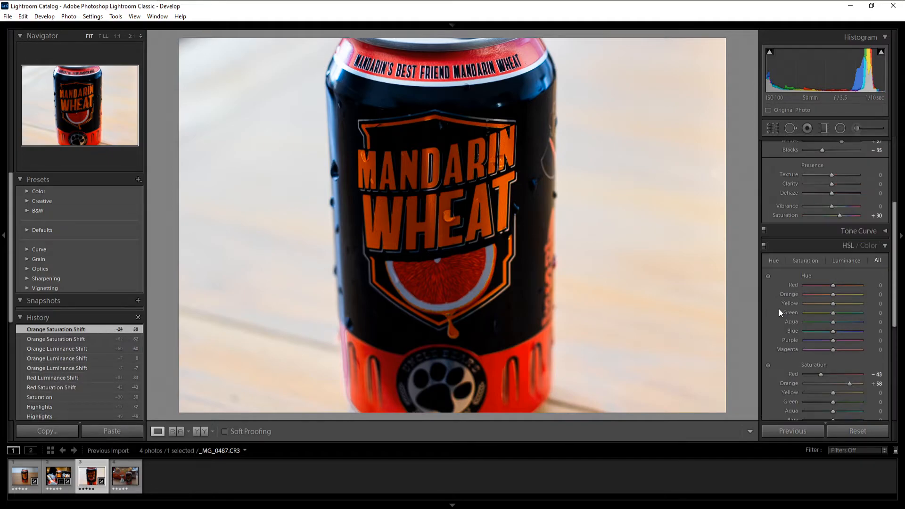
drag(833, 294, 838, 294)
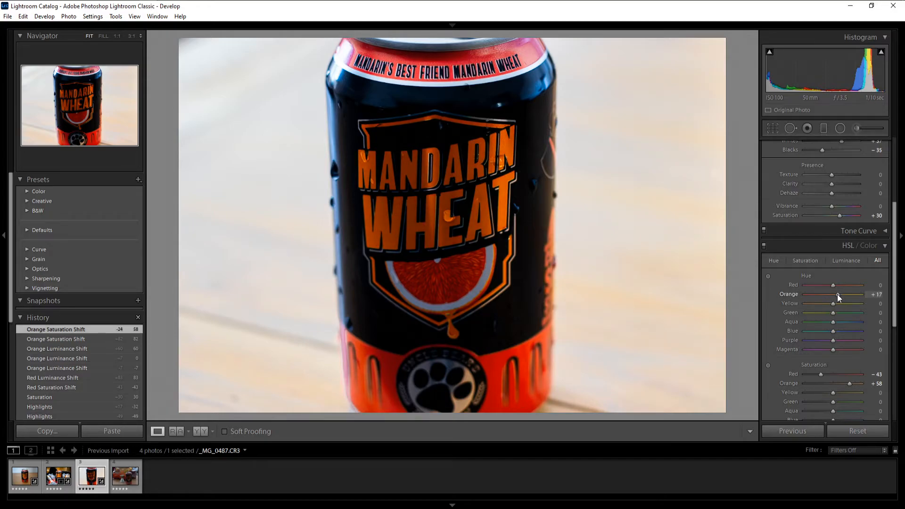
mouse_move(835, 294)
mouse_down()
mouse_move(861, 294)
mouse_move(807, 296)
mouse_move(837, 295)
mouse_up()
double_click(842, 296)
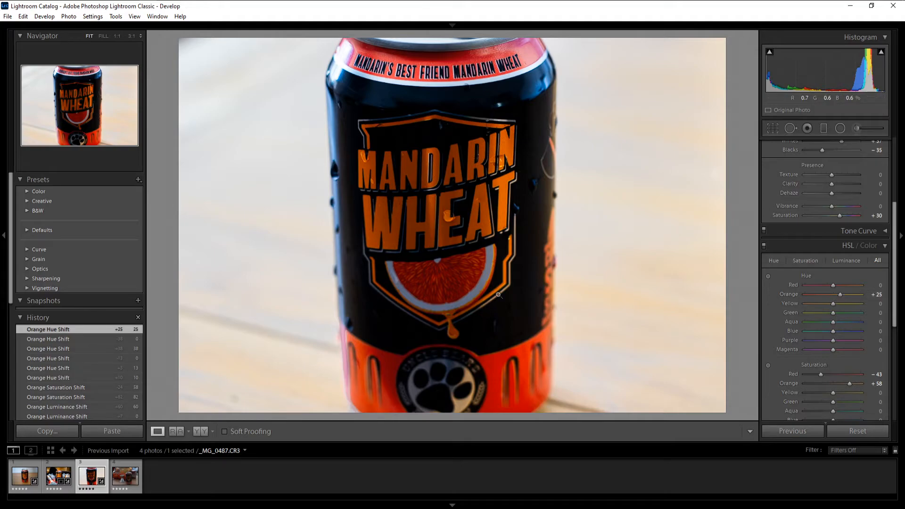
Step: Try shifting the red hue to +13 and reset it to 0
drag(833, 286, 838, 287)
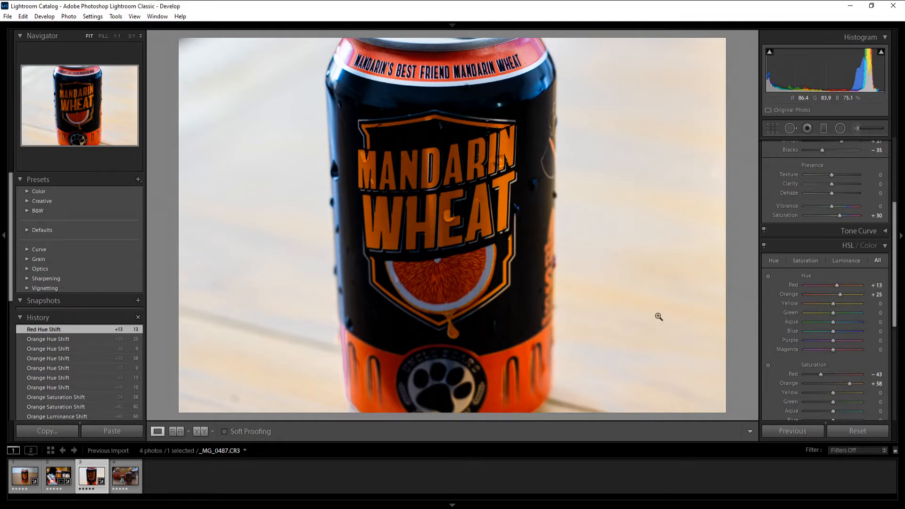
double_click(835, 284)
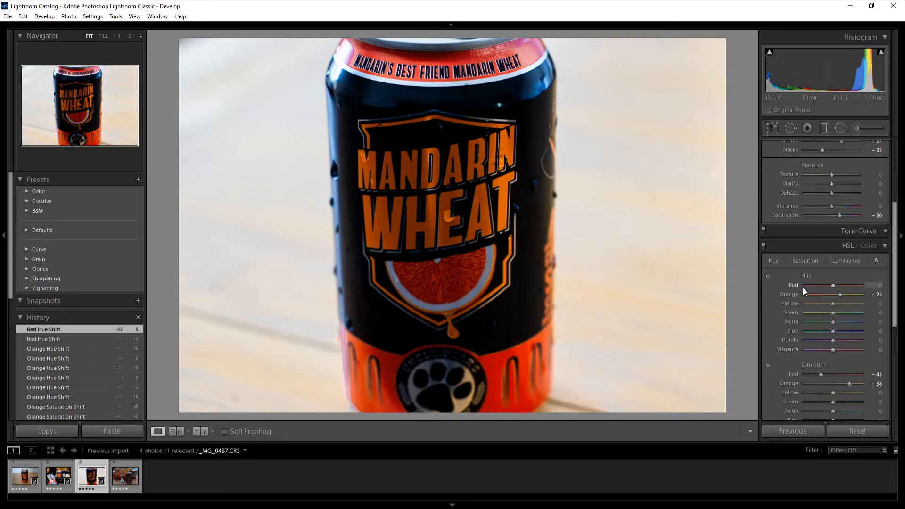
scroll(782, 283, up, 2)
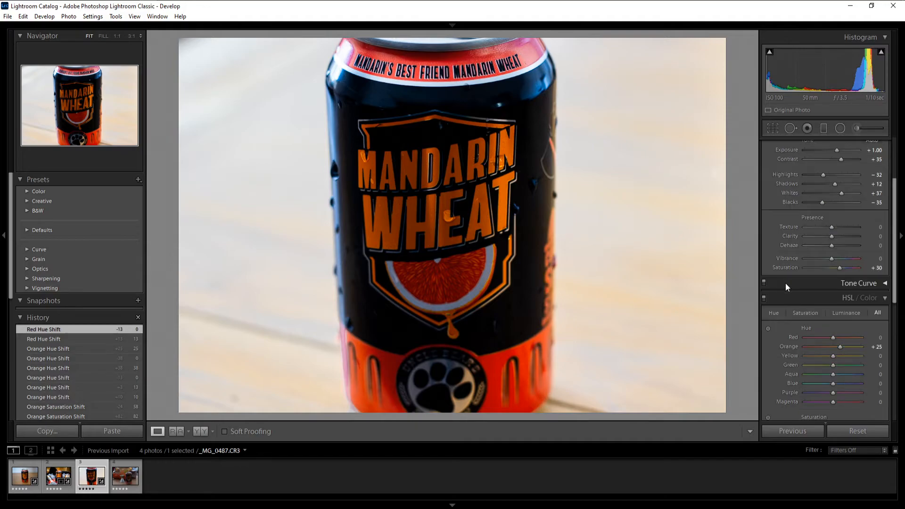
scroll(785, 259, up, 2)
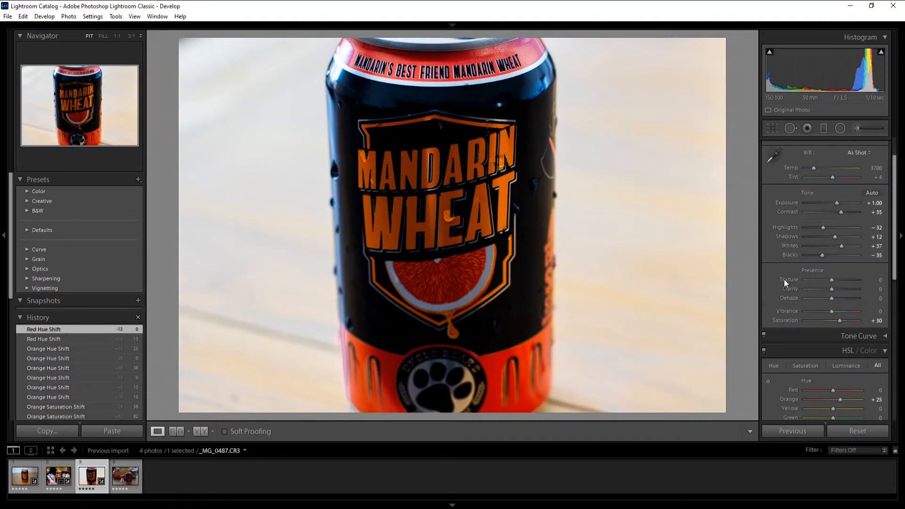
Step: Darken the wooden table in the background by setting the yellow luminance to -78
scroll(786, 301, down, 8)
scroll(786, 304, down, 2)
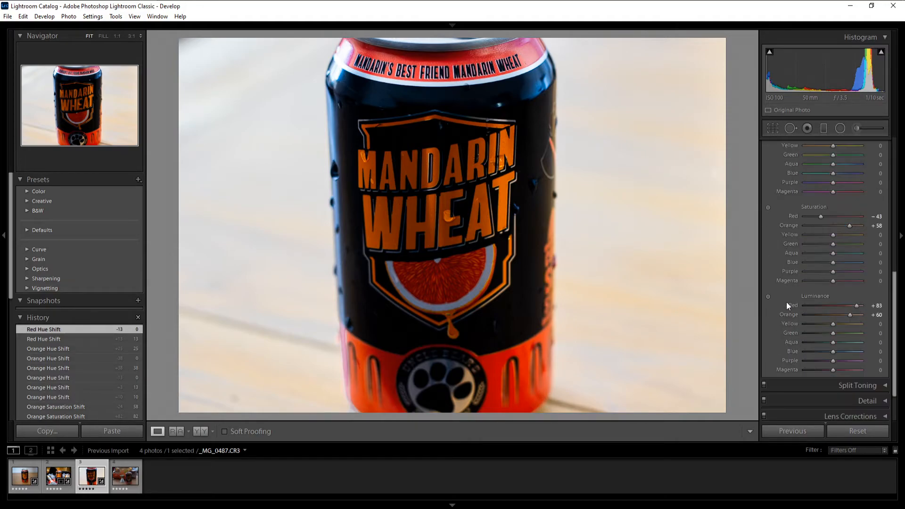
drag(833, 324, 794, 330)
double_click(803, 324)
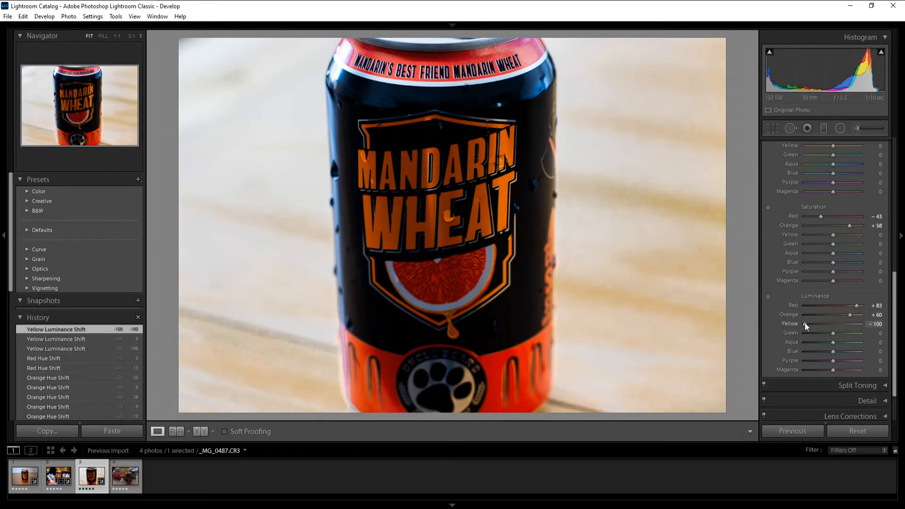
double_click(804, 323)
drag(830, 323, 809, 324)
Step: Try lowering the exposure of the close-up can photo to +0.75
scroll(785, 227, up, 10)
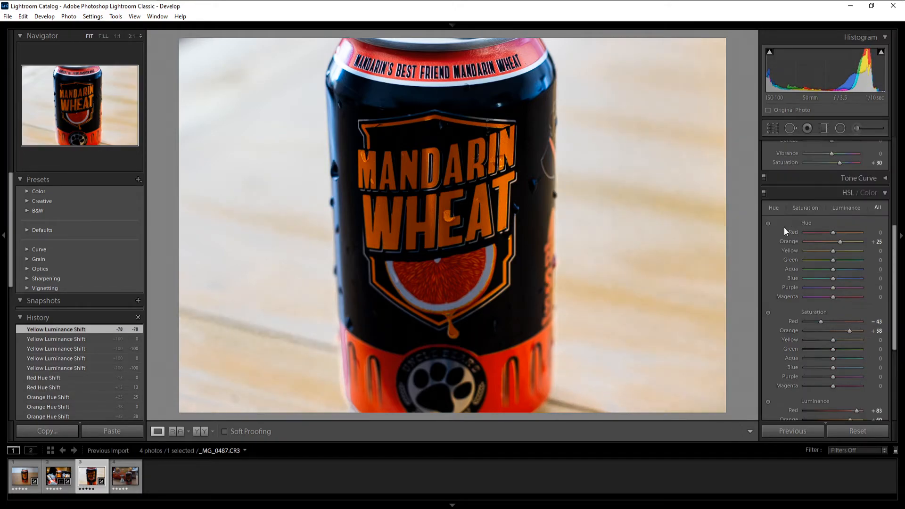
click(868, 243)
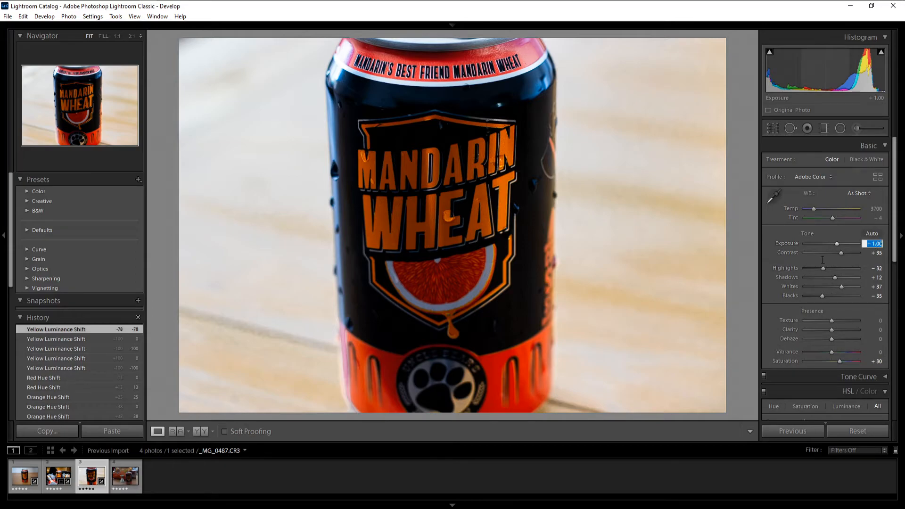
text(.)
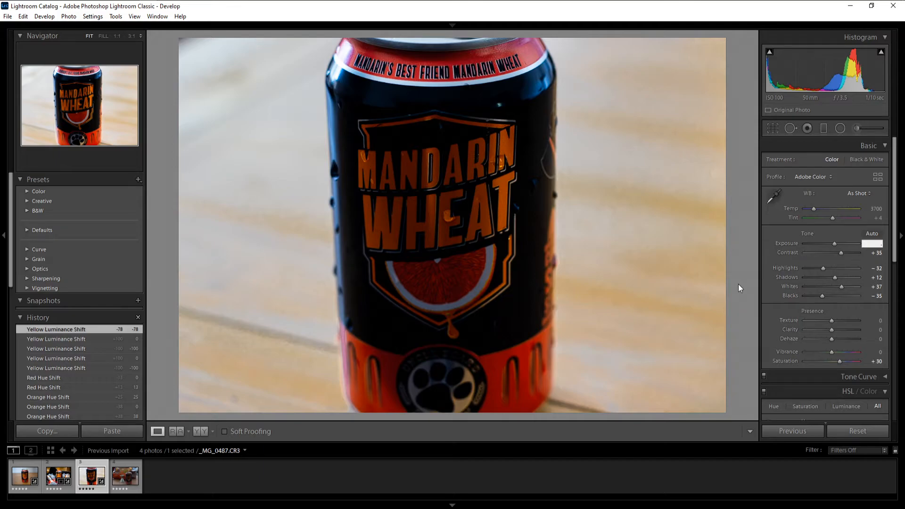
text(5.75)
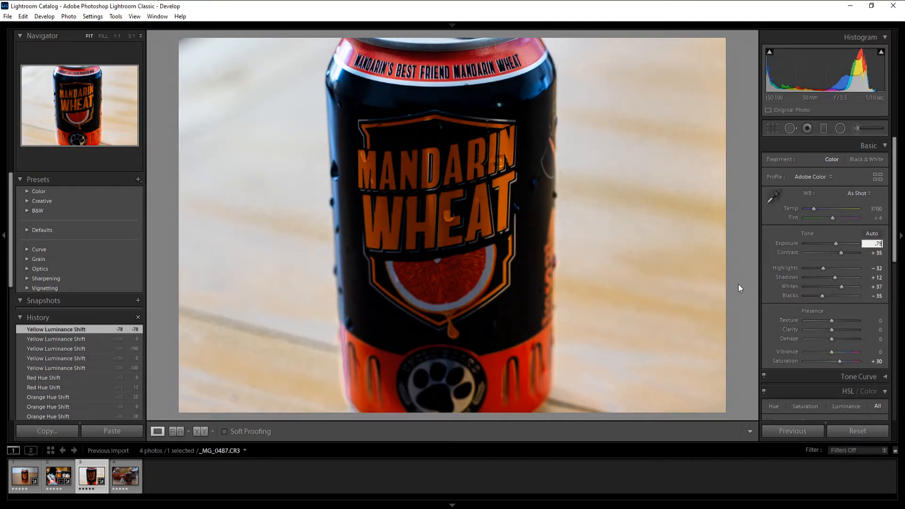
key(Return)
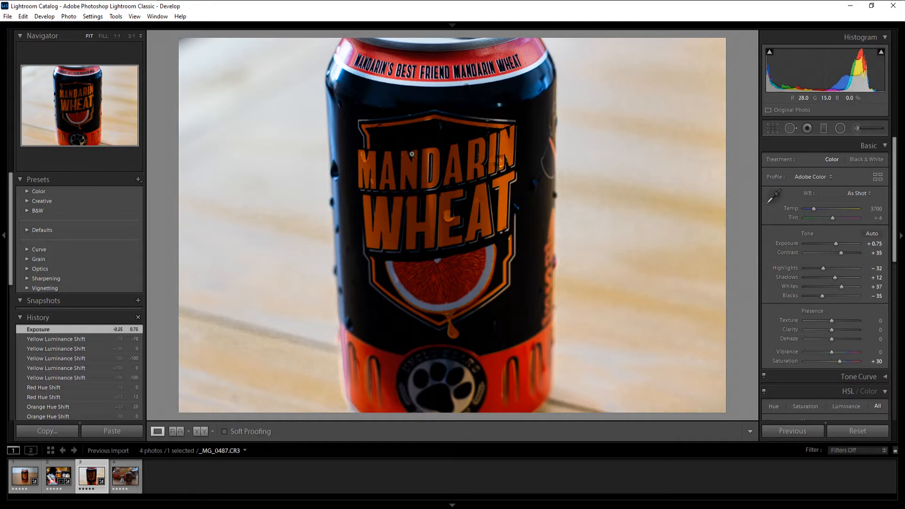
Step: Try the exposure at +1.00 again and inspect the lettering on the can's red upper band at full size
click(870, 245)
text(1)
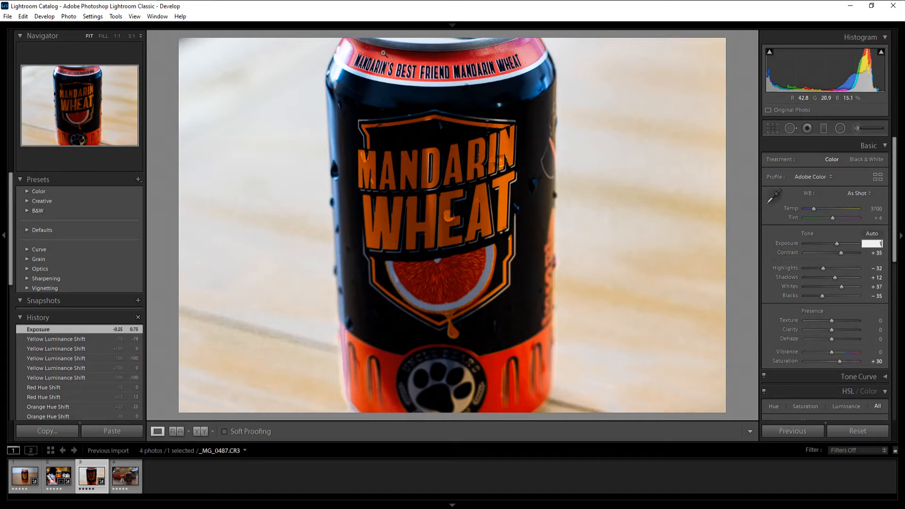
click(474, 54)
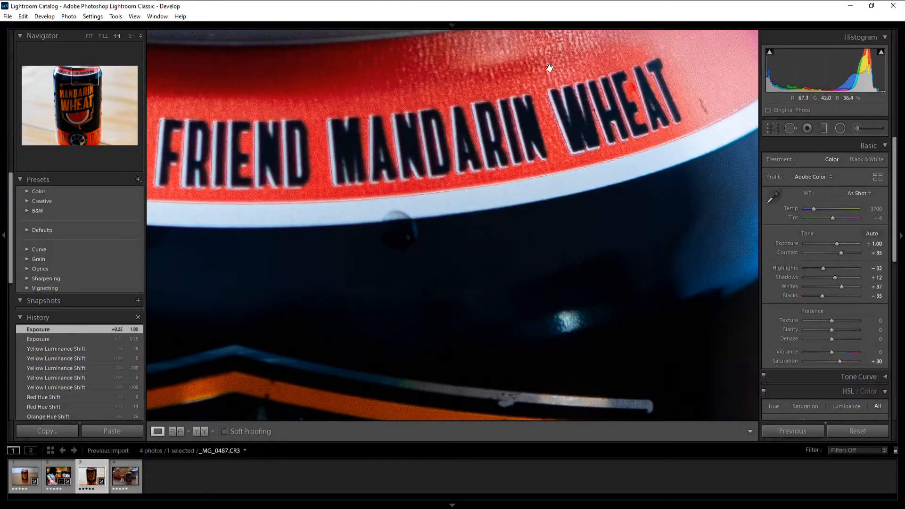
click(450, 73)
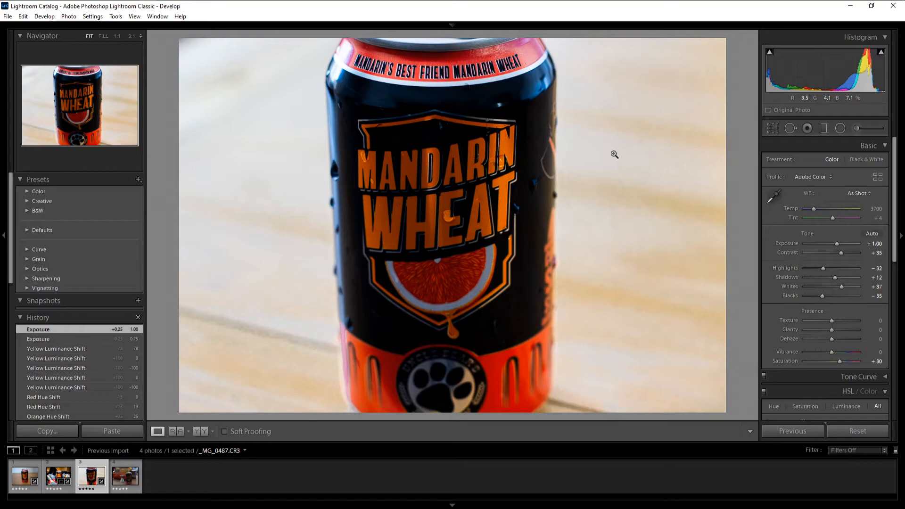
Step: Set the exposure to +0.75 and check the can's red upper band up close
click(876, 245)
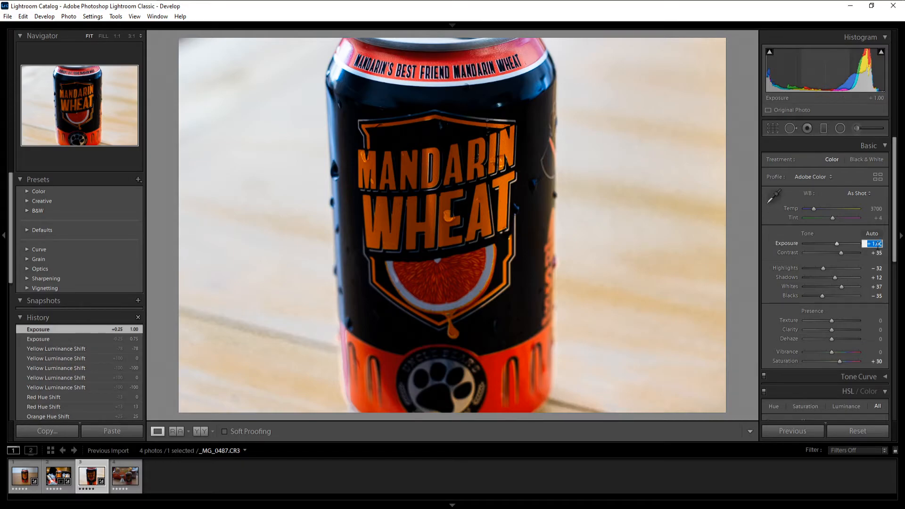
text(.75)
key(Return)
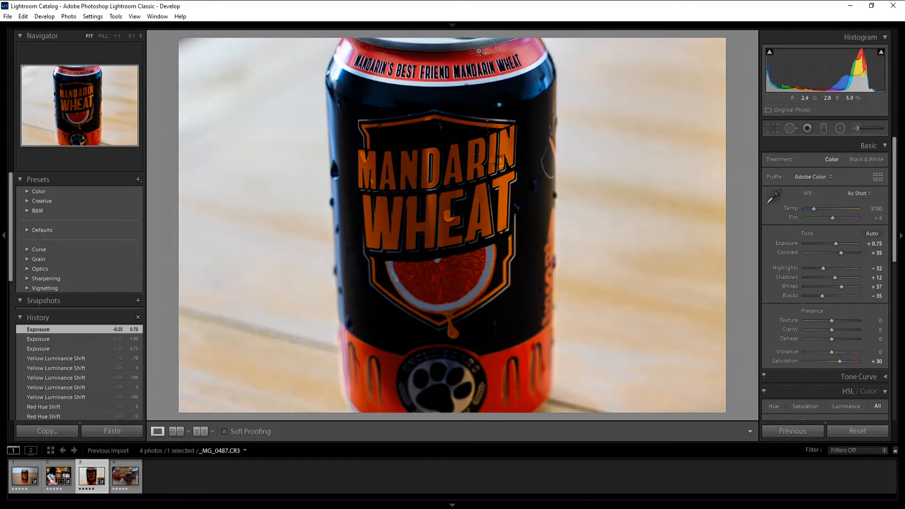
click(478, 50)
click(478, 51)
Step: Go to the photo _MG_0492.CR3 and examine the can's label and the metal jigger at full size
key(Right)
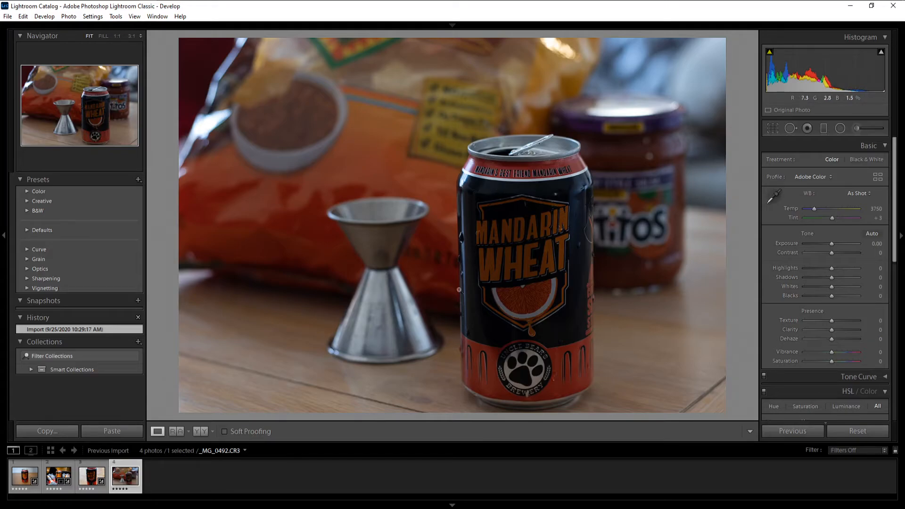
click(375, 187)
click(408, 165)
click(539, 136)
click(521, 197)
click(470, 247)
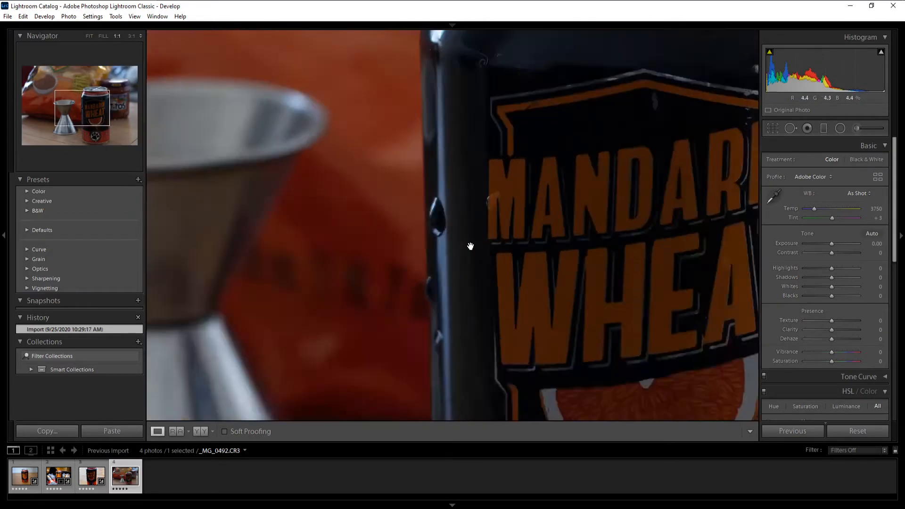
click(420, 206)
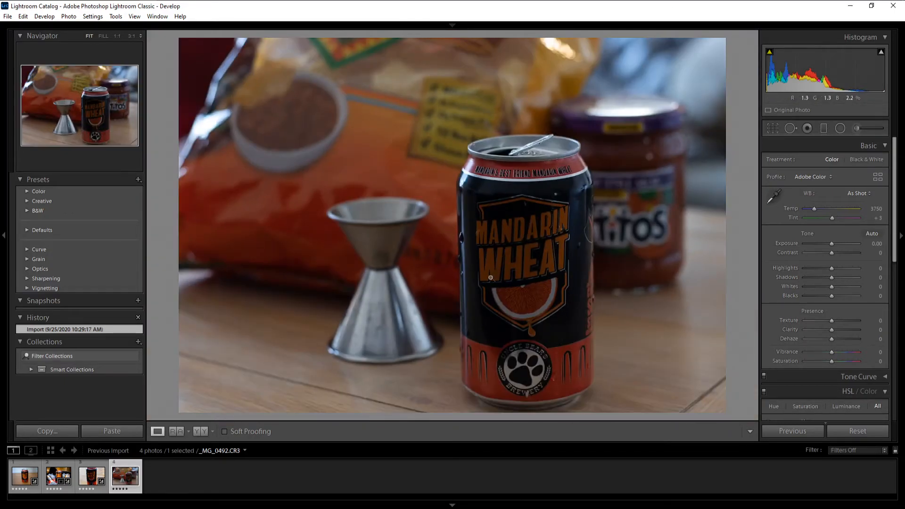
click(511, 244)
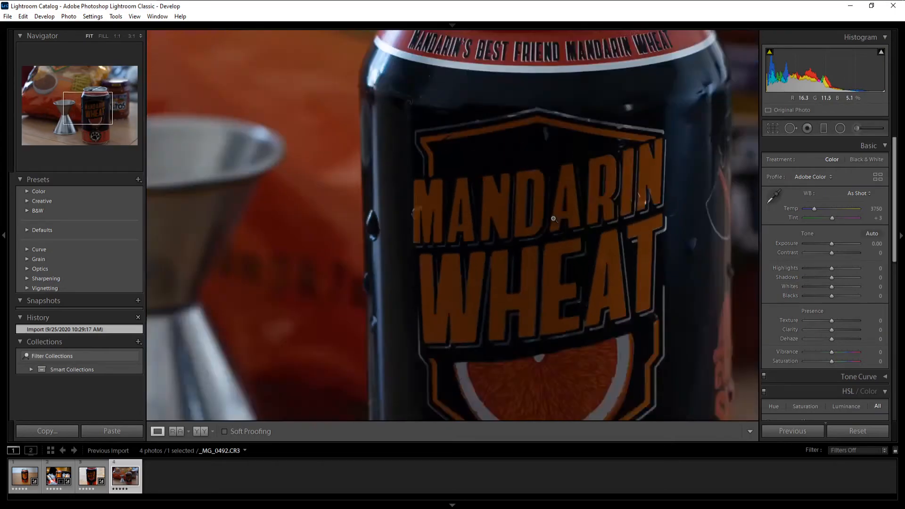
click(554, 218)
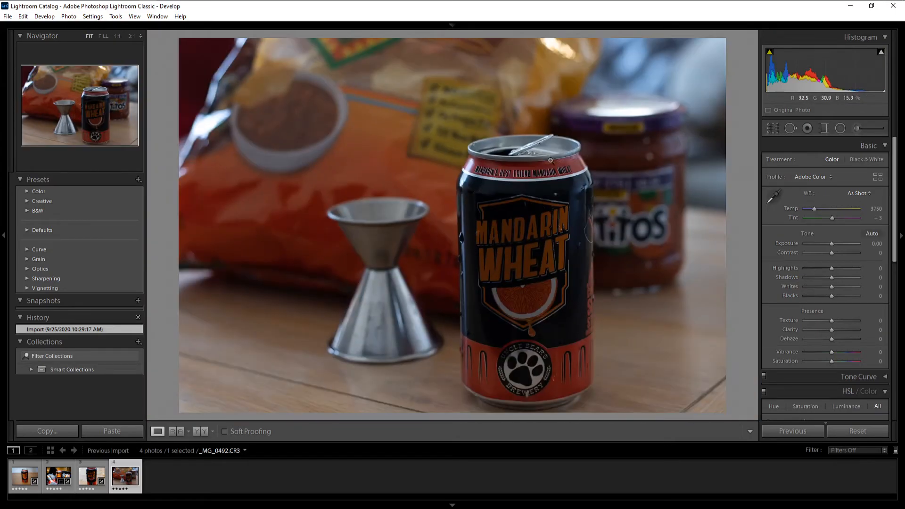
Step: Crop _MG_0492.CR3 slightly narrower on both sides with a custom aspect ratio, keeping the full height
click(772, 128)
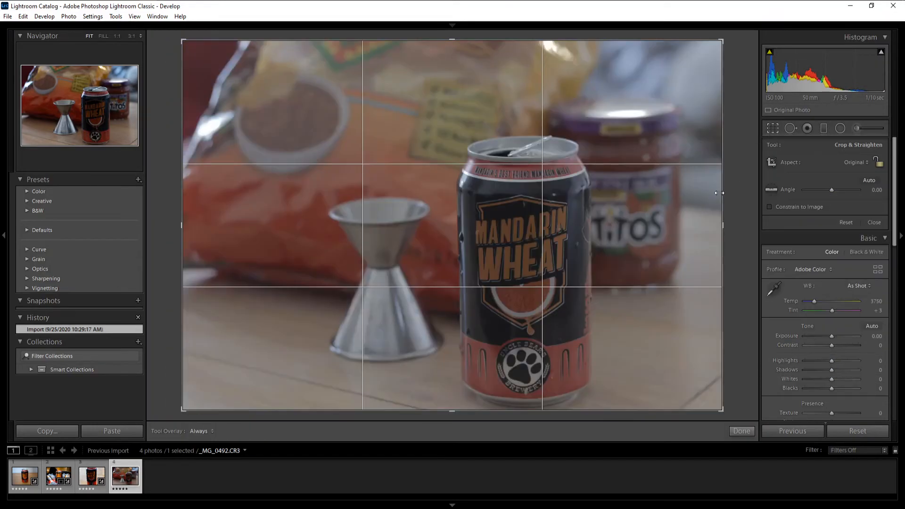
drag(716, 225, 707, 225)
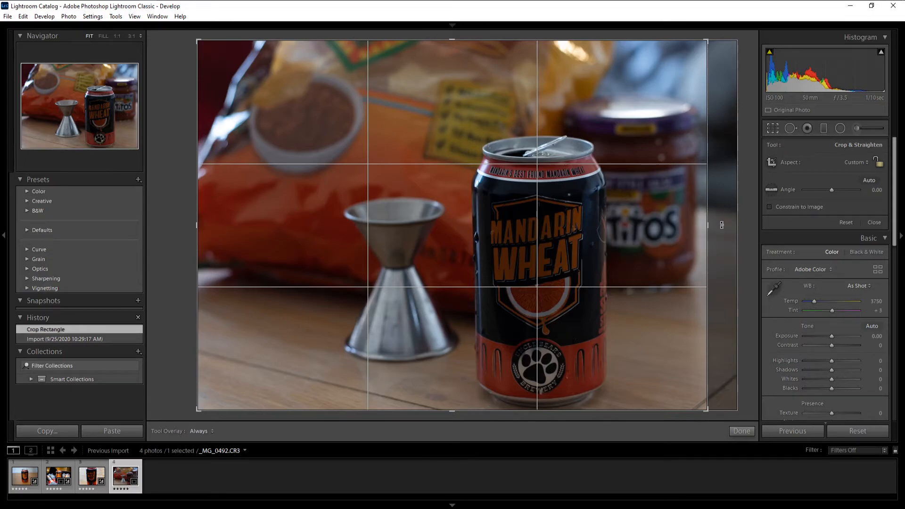
drag(712, 225, 711, 226)
drag(193, 226, 196, 227)
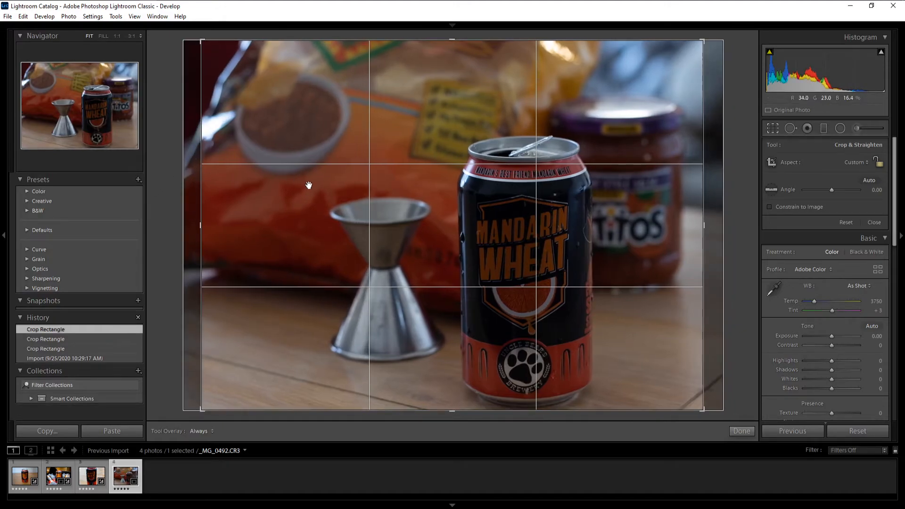
drag(707, 227, 713, 226)
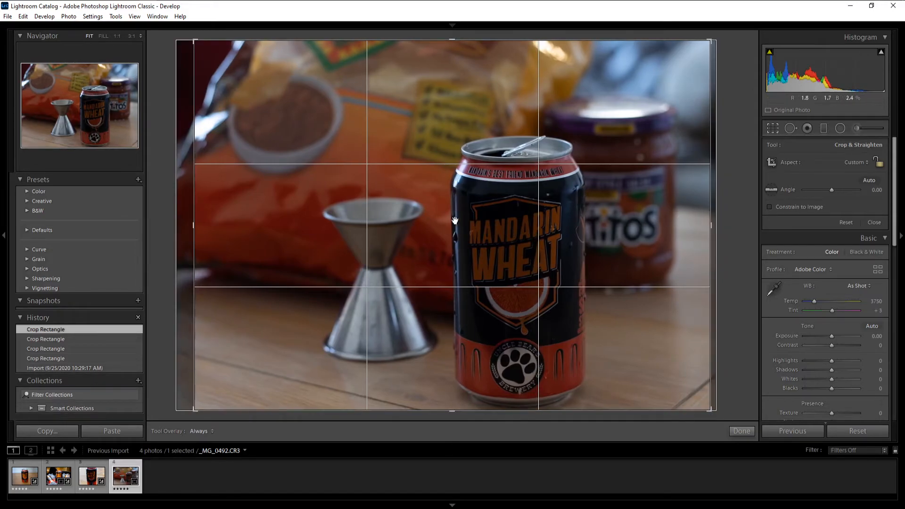
drag(710, 226, 704, 225)
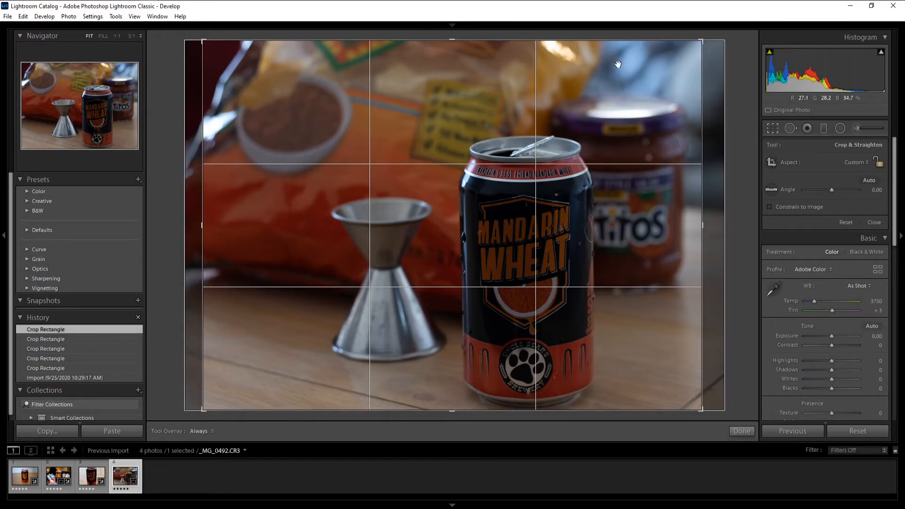
mouse_move(701, 227)
mouse_down()
mouse_move(733, 224)
mouse_move(701, 229)
mouse_up()
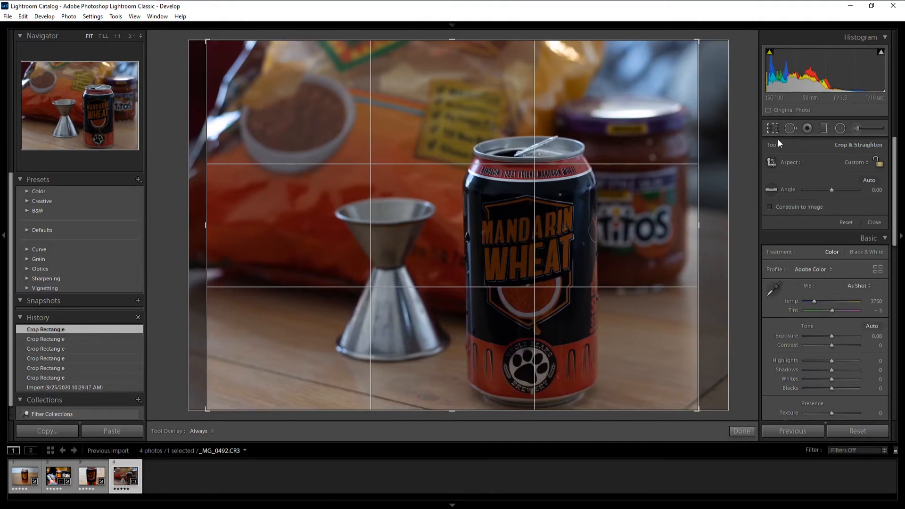
click(773, 126)
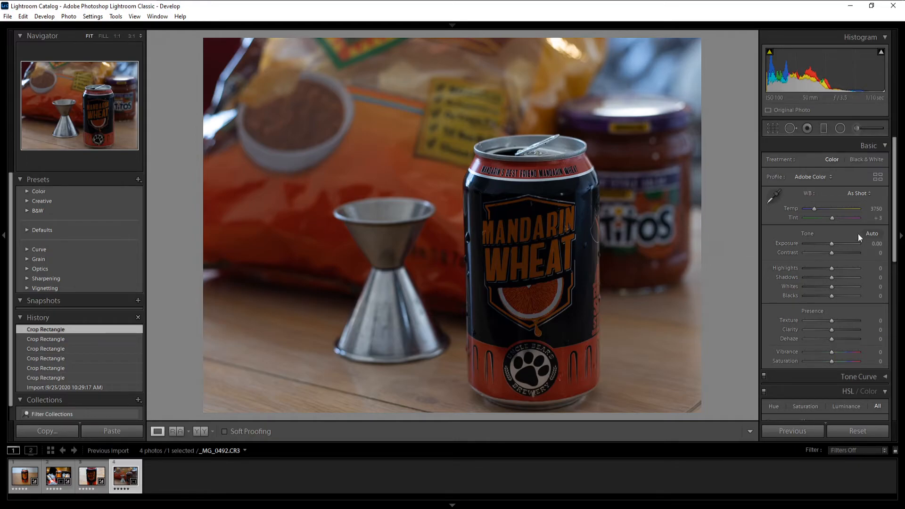
Step: Raise the exposure of the cropped can and jigger photo to +0.25
click(878, 243)
text(.25)
key(Return)
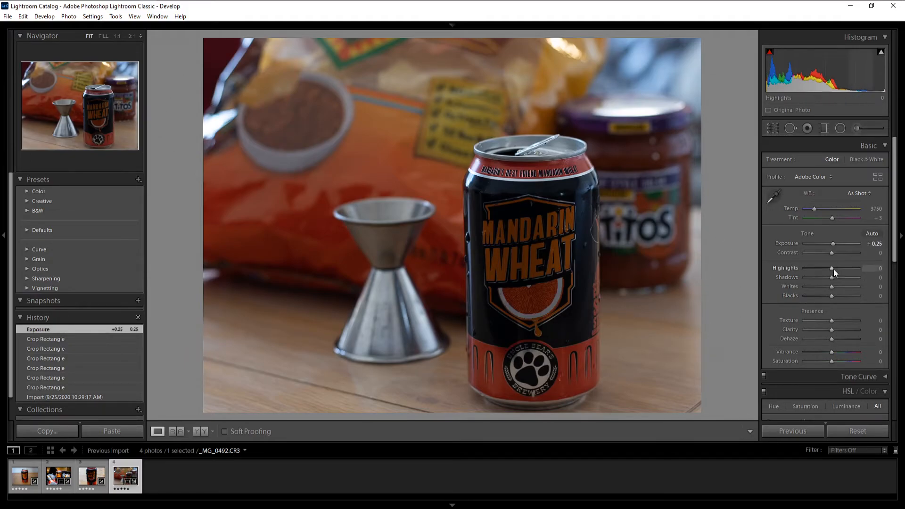
Step: Set the highlights to +26, shadows to -19, whites to +42 and blacks to -26 on the can and jigger photo
drag(837, 269, 845, 269)
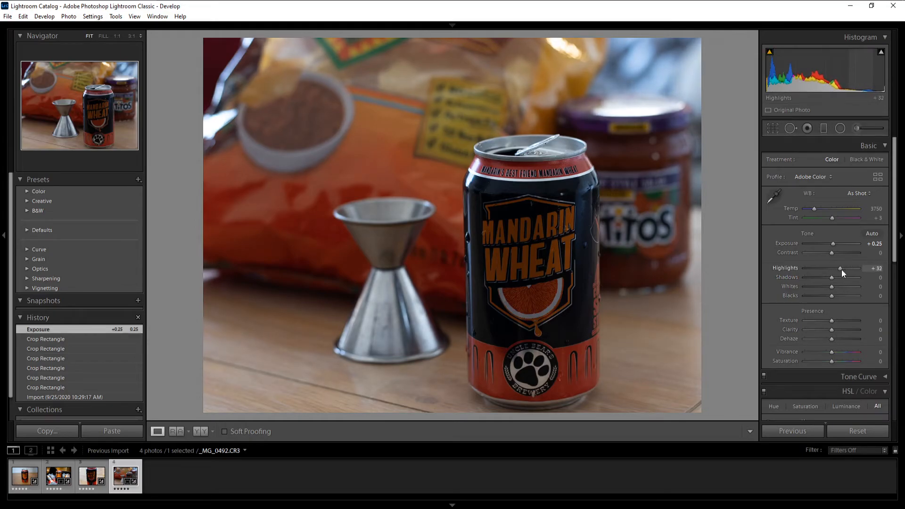
mouse_move(831, 286)
mouse_down()
mouse_move(841, 285)
mouse_move(825, 296)
mouse_move(825, 279)
mouse_up()
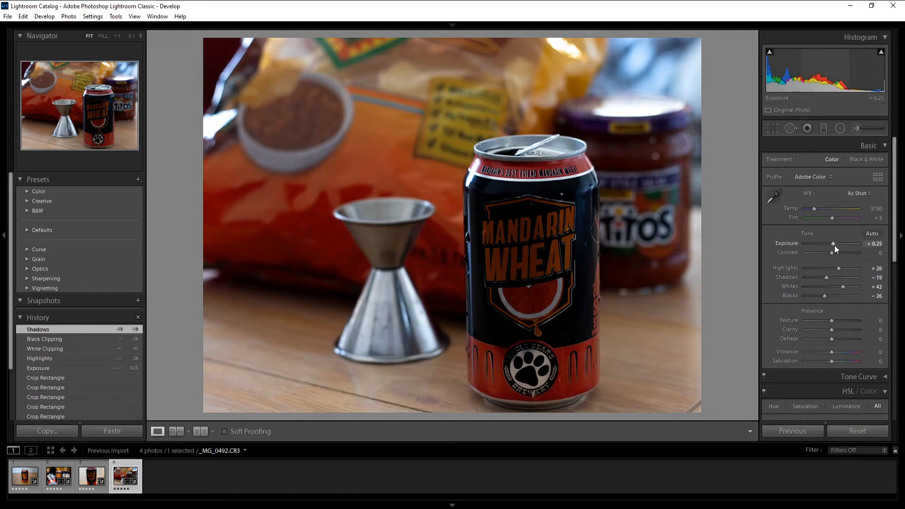
Step: Set the contrast to +20 and bring the blacks back to 0
click(872, 253)
text(25)
key(BackSpace)
key(BackSpace)
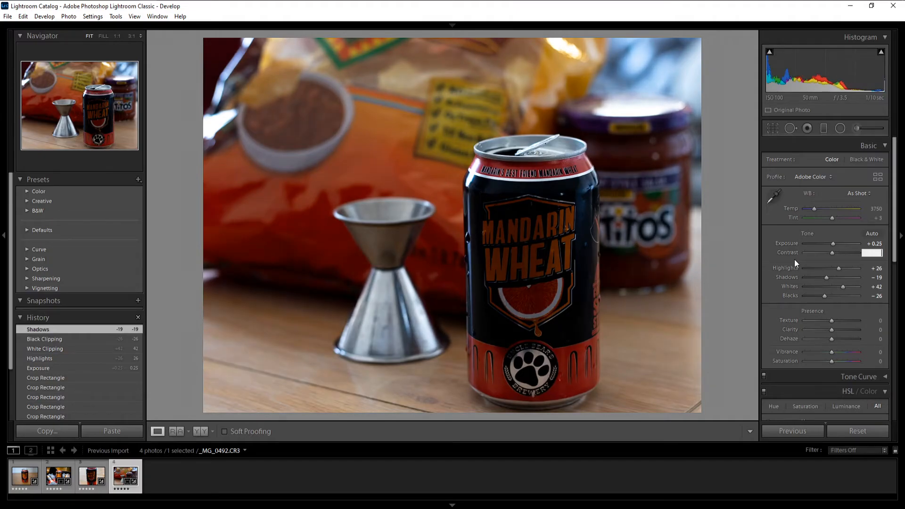
click(827, 297)
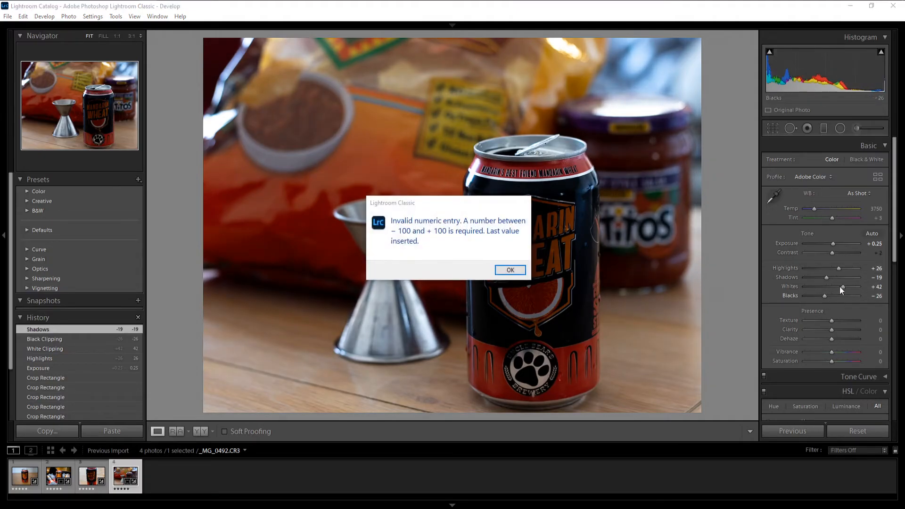
click(520, 270)
drag(823, 296, 829, 295)
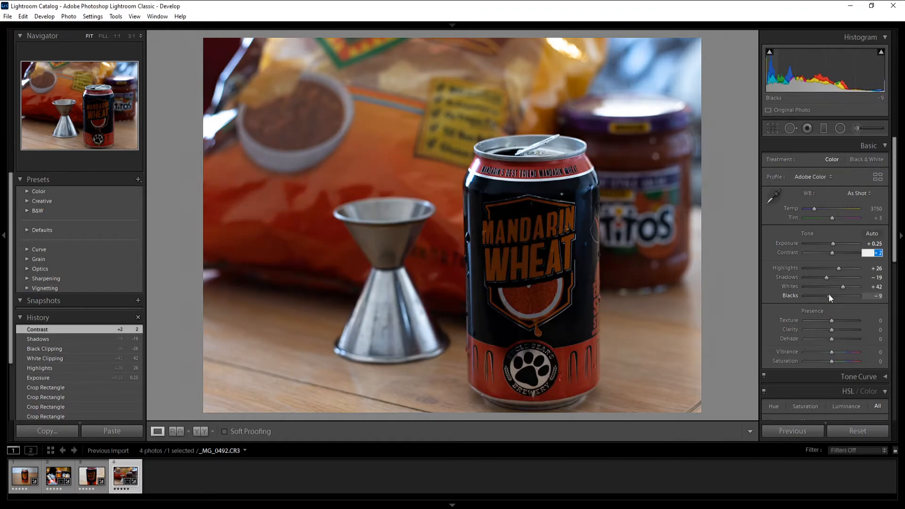
click(878, 253)
text(0)
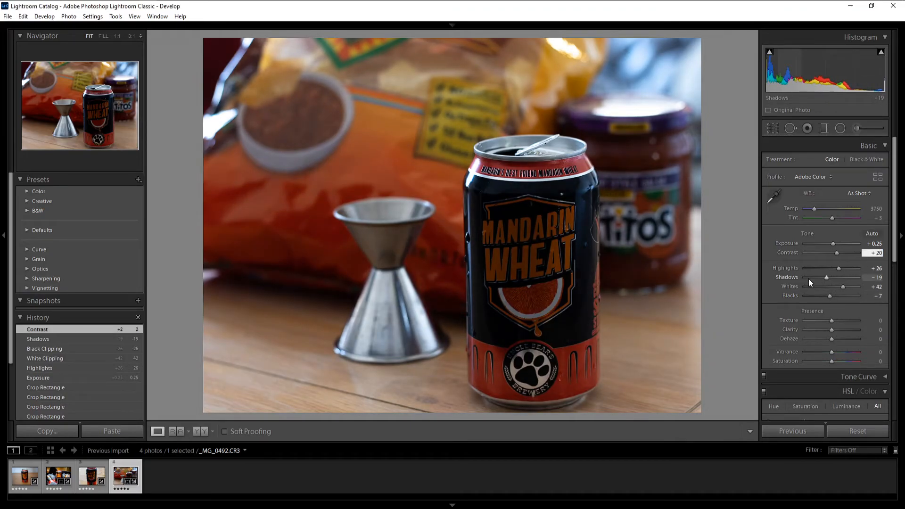
key(Return)
drag(829, 296, 831, 297)
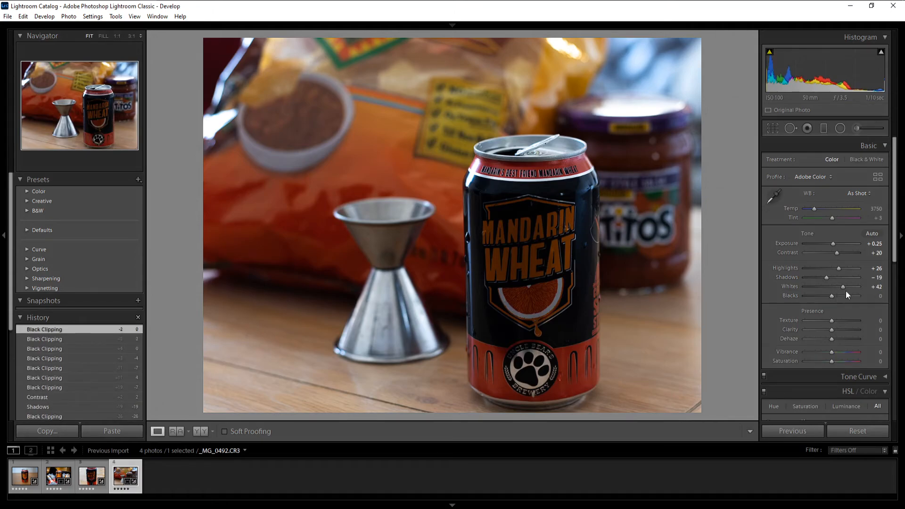
Step: Reset the contrast to 0, then set it to +25
click(876, 254)
text(0)
key(Return)
drag(831, 252, 839, 254)
click(876, 253)
text(25)
key(Return)
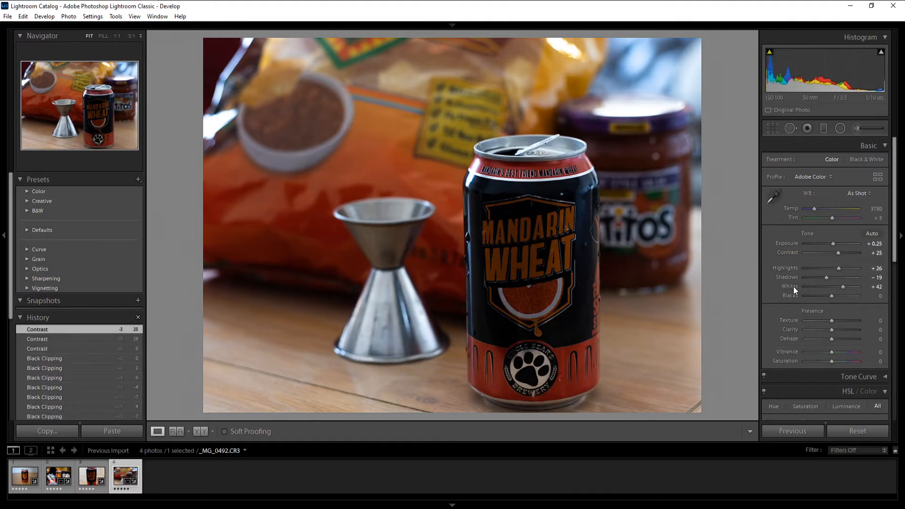
Step: Lower the blacks to -16 and raise the overall saturation to +18
drag(835, 296, 829, 296)
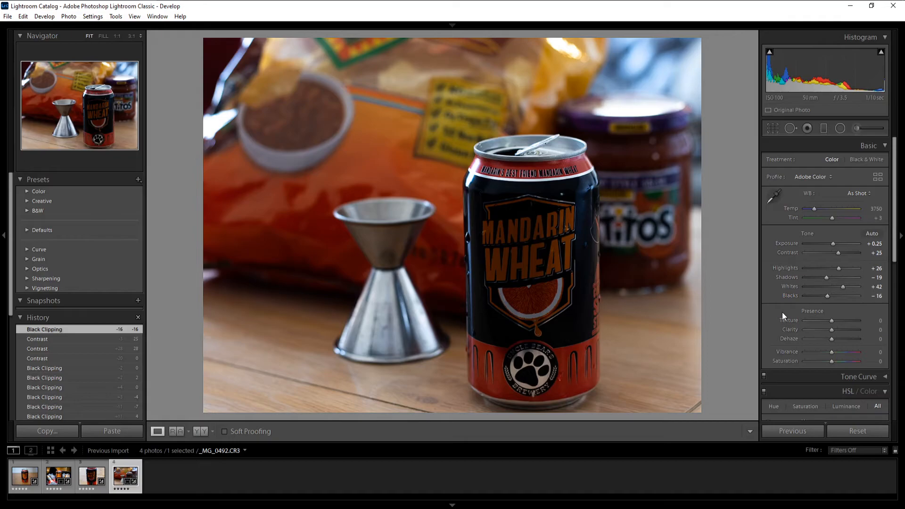
scroll(782, 312, down, 3)
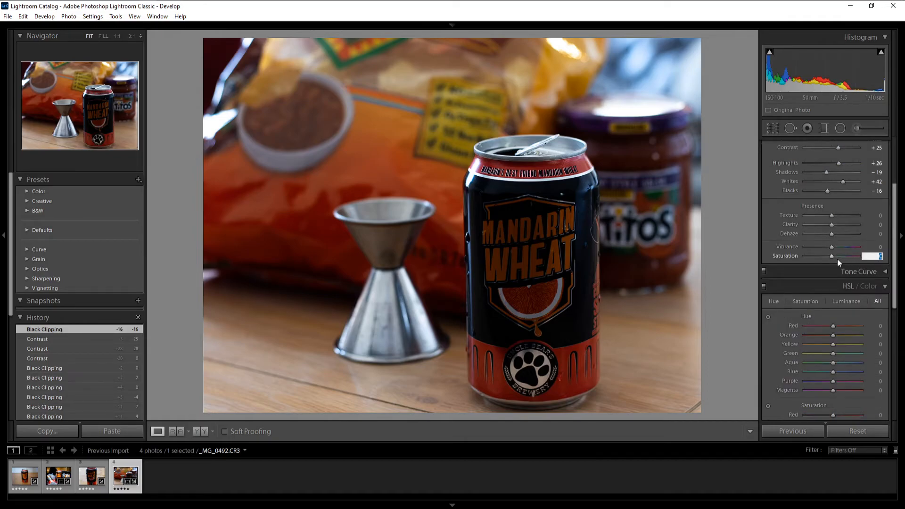
mouse_move(831, 257)
mouse_down()
mouse_move(847, 258)
mouse_move(836, 256)
mouse_up()
Step: Reduce the saturation of the reds to -33 and raise their luminance to +50
scroll(776, 279, down, 3)
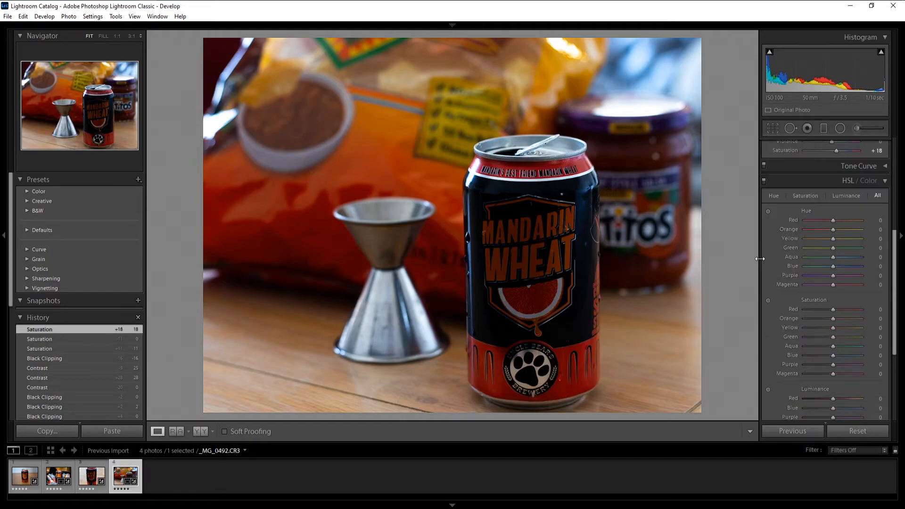
scroll(780, 259, down, 2)
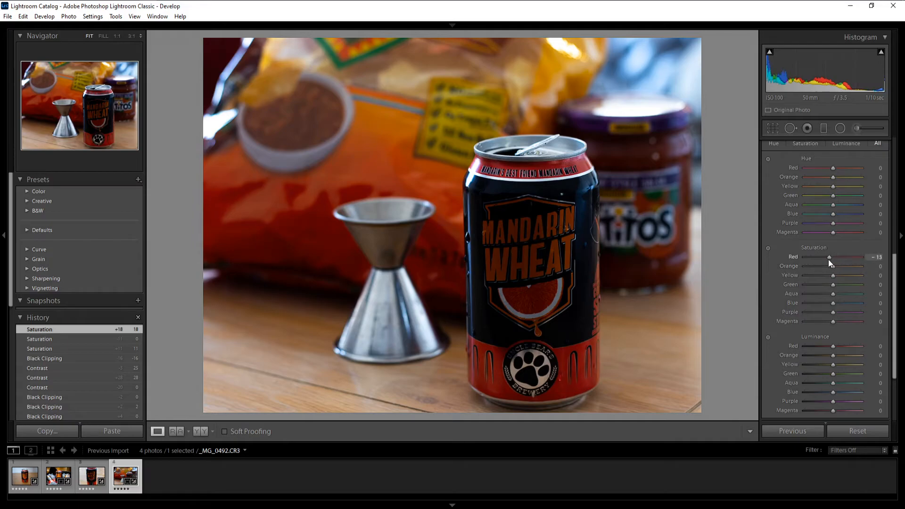
drag(823, 258, 823, 258)
drag(832, 345, 846, 344)
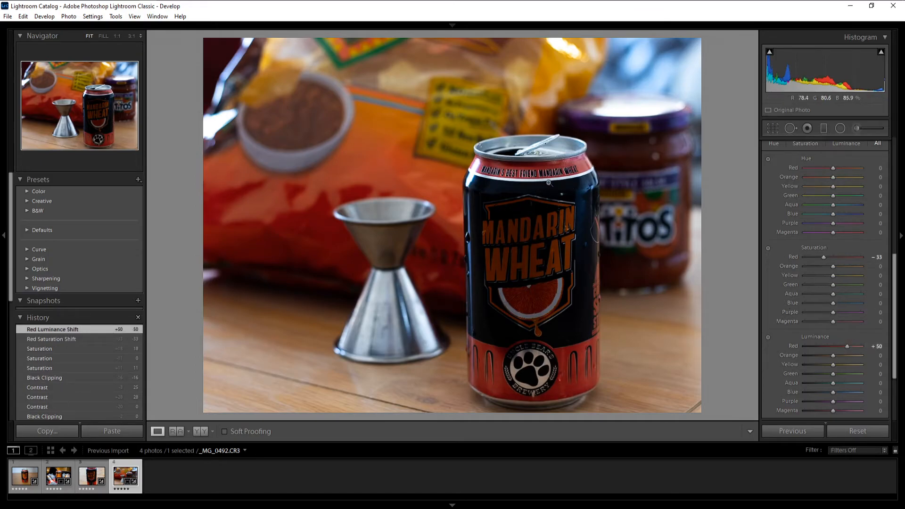
Step: Set the oranges to hue +17, saturation +45 and luminance +48
drag(830, 267, 842, 264)
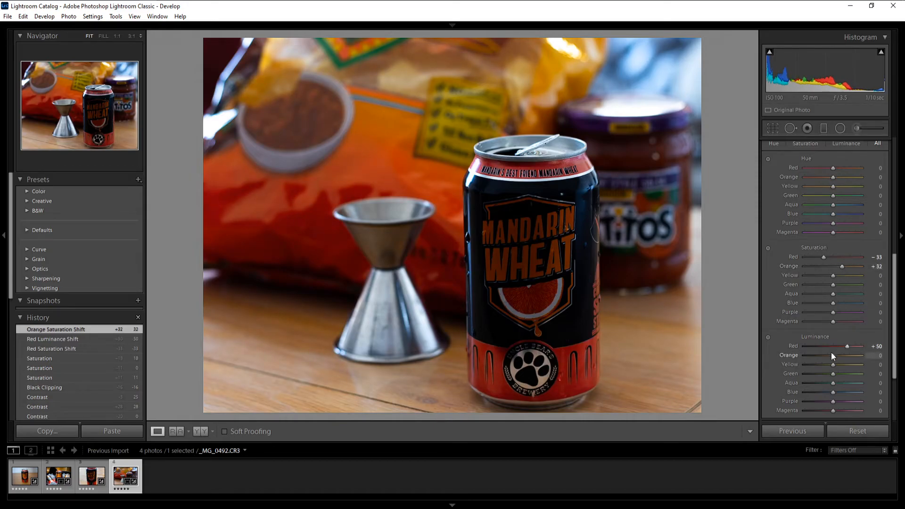
drag(832, 357, 846, 351)
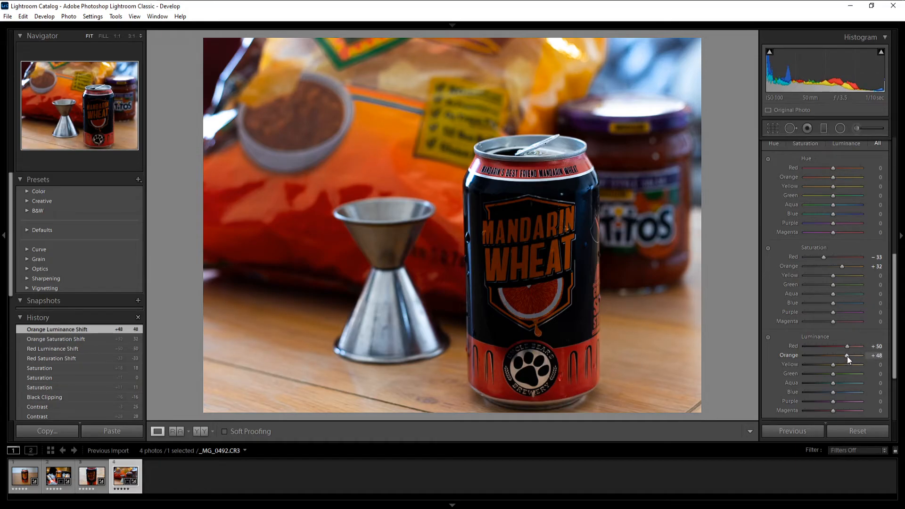
scroll(782, 255, up, 2)
drag(833, 230, 838, 232)
scroll(765, 275, down, 2)
scroll(768, 276, down, 2)
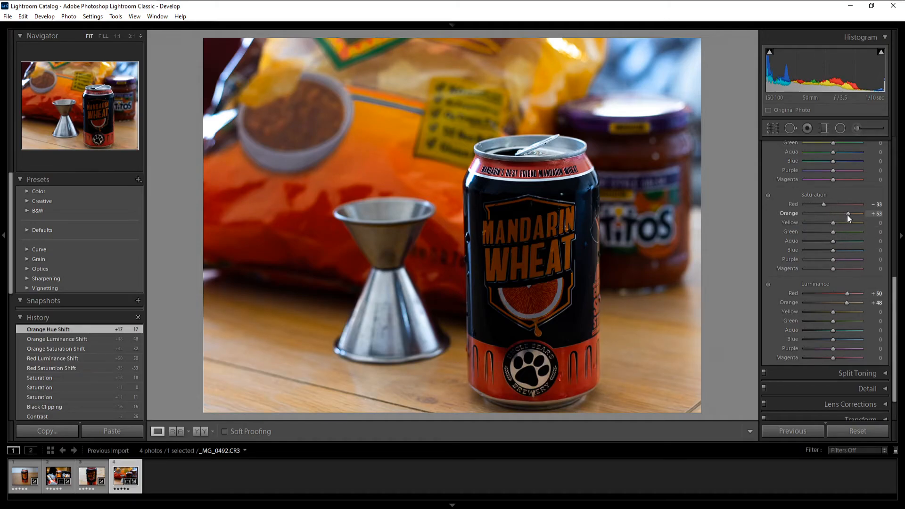
drag(849, 214, 845, 214)
Step: Try an exposure of 0.5, then settle on +0.30 for the photo
scroll(779, 221, up, 8)
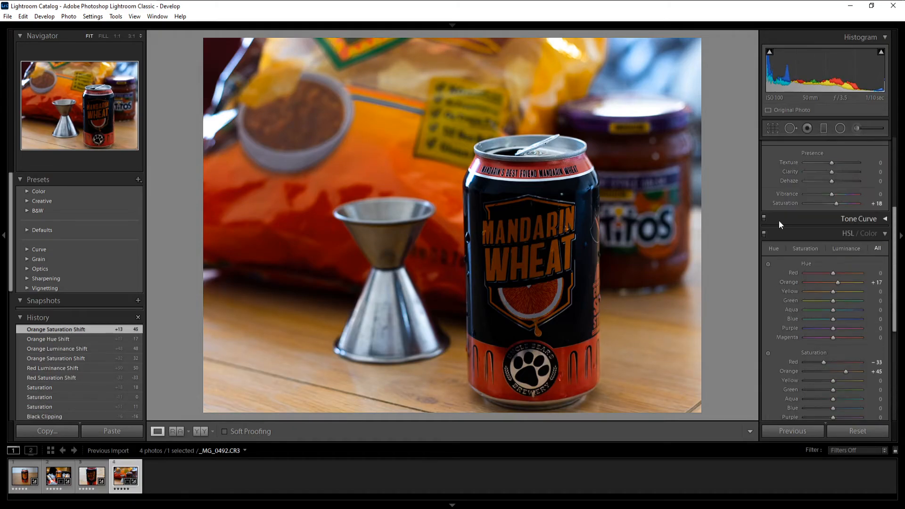
scroll(778, 221, up, 3)
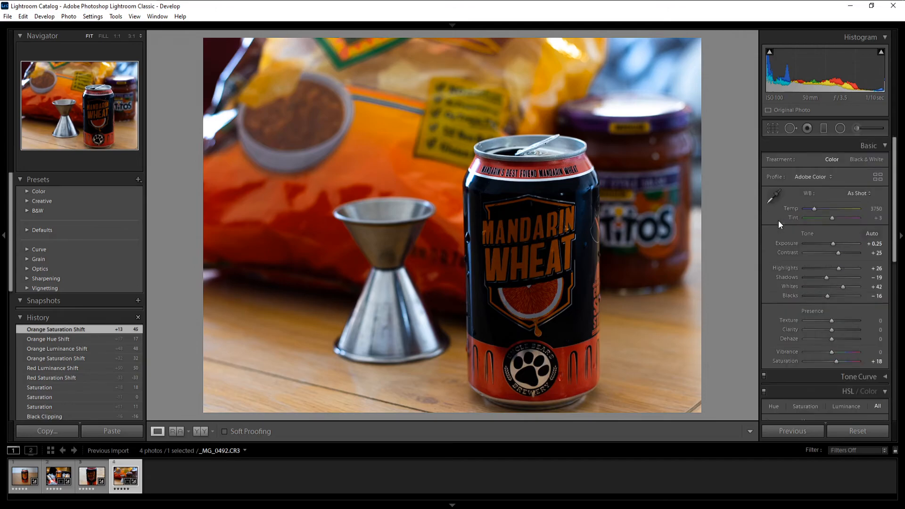
click(871, 244)
text(.5)
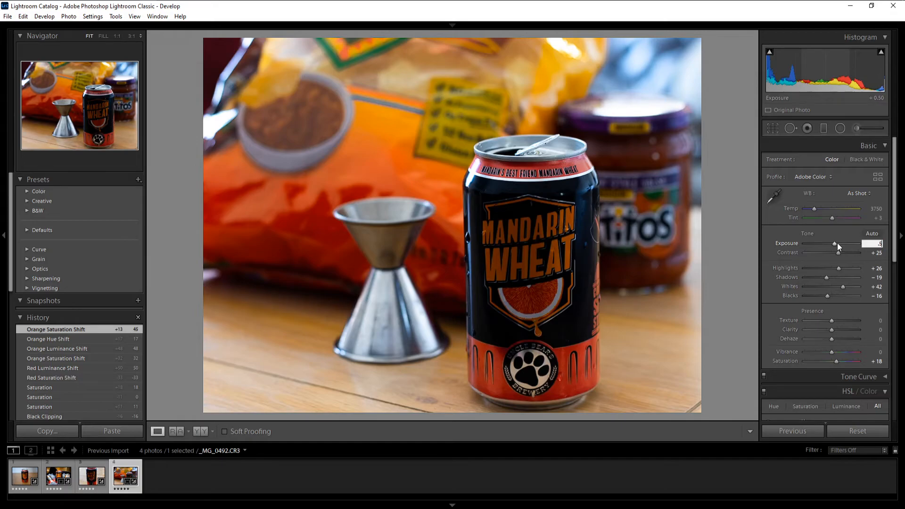
text(.3)
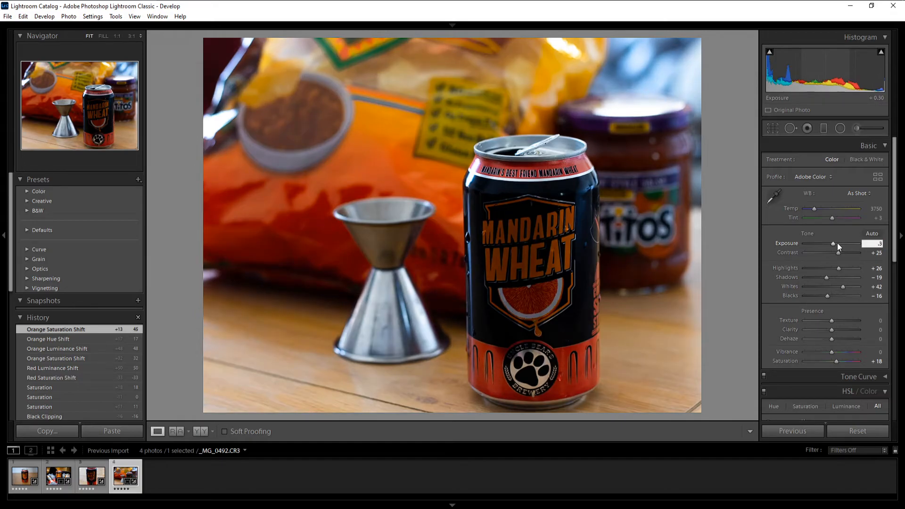
key(Return)
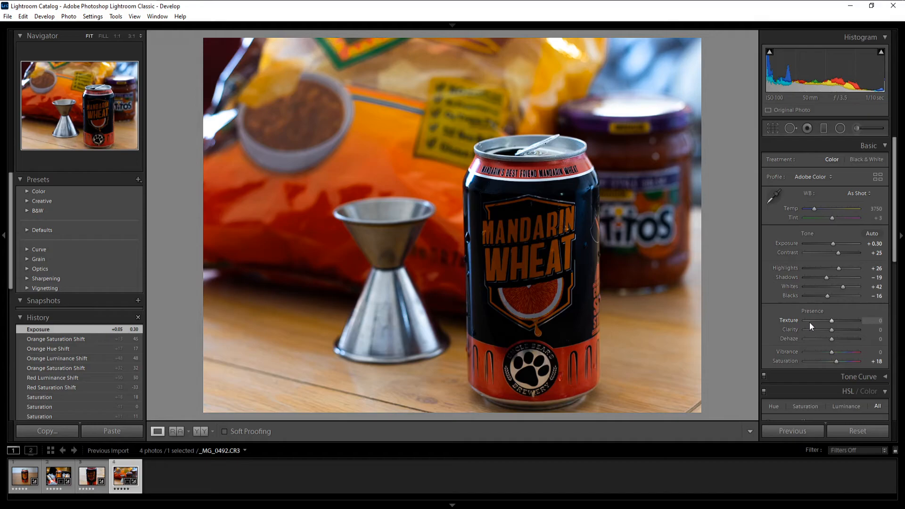
Step: Examine the can's rim and label and the metal jigger up close, returning to the full photo
drag(531, 173, 632, 367)
scroll(806, 317, down, 2)
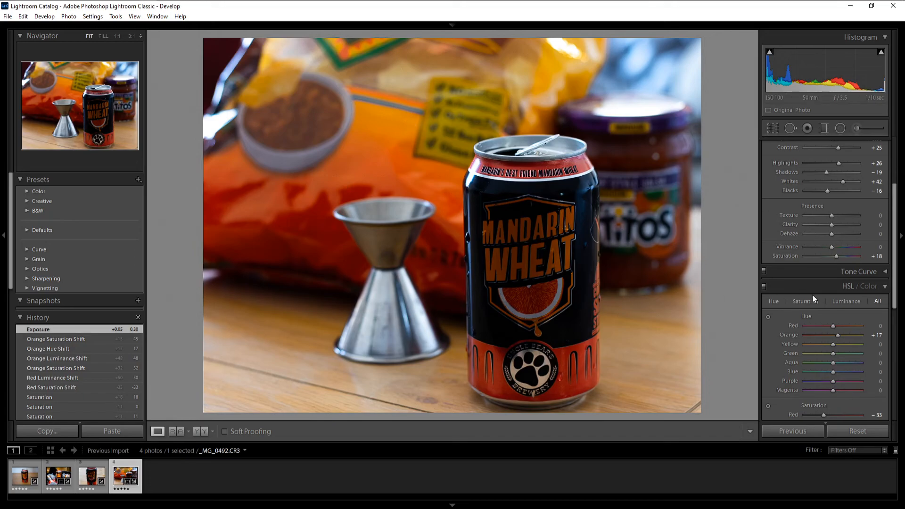
scroll(812, 283, down, 5)
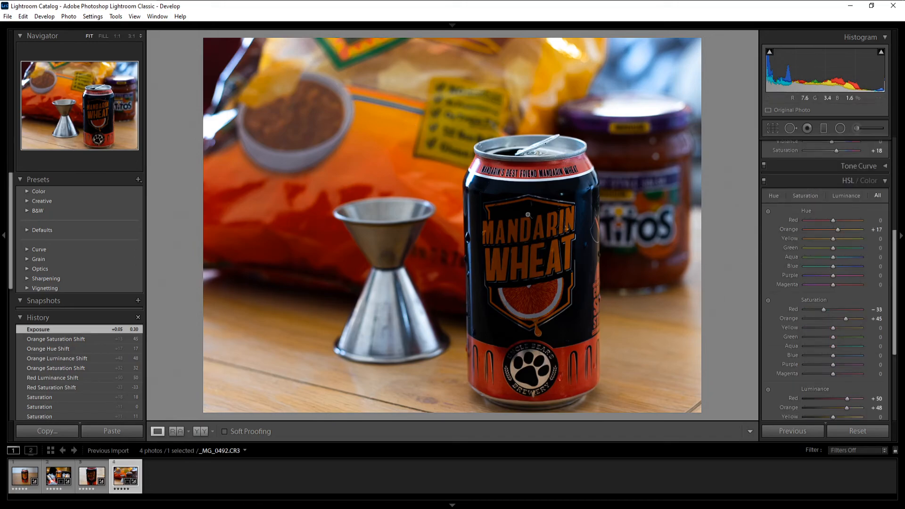
click(515, 175)
click(522, 148)
click(634, 158)
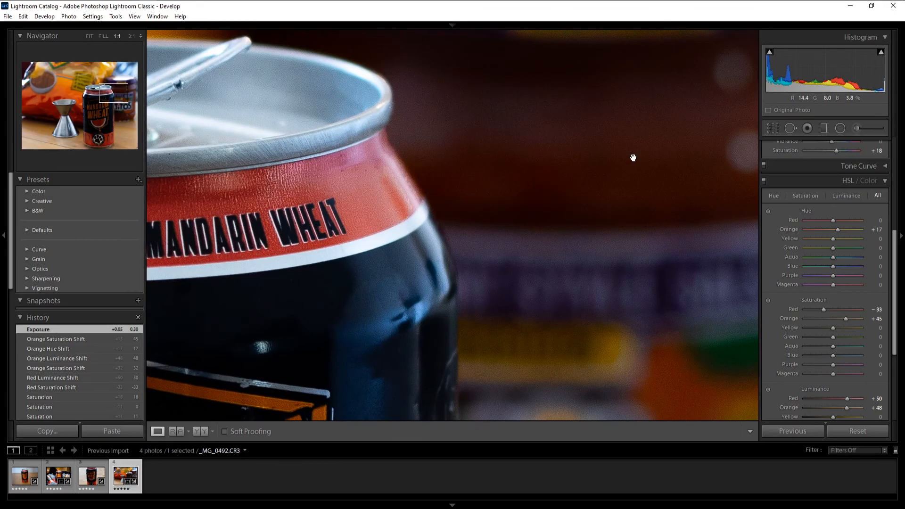
click(635, 158)
click(365, 132)
click(334, 168)
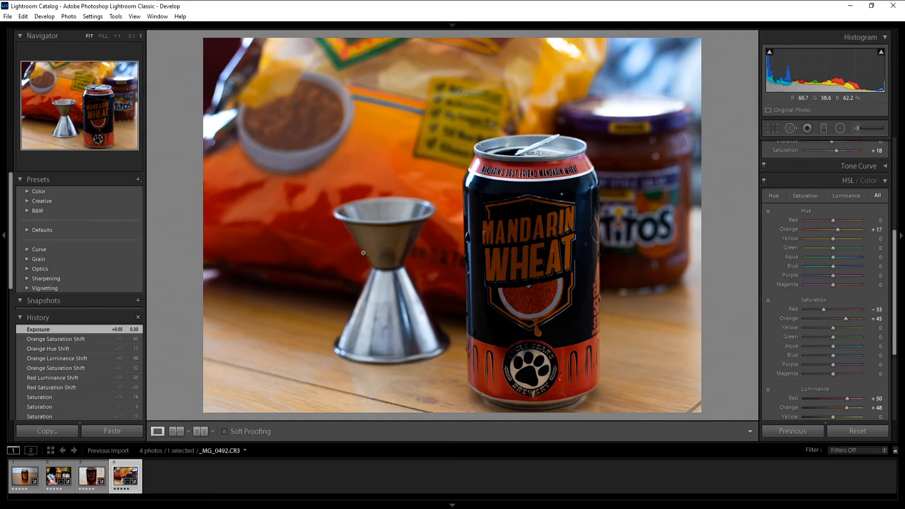
click(392, 262)
click(394, 245)
click(434, 238)
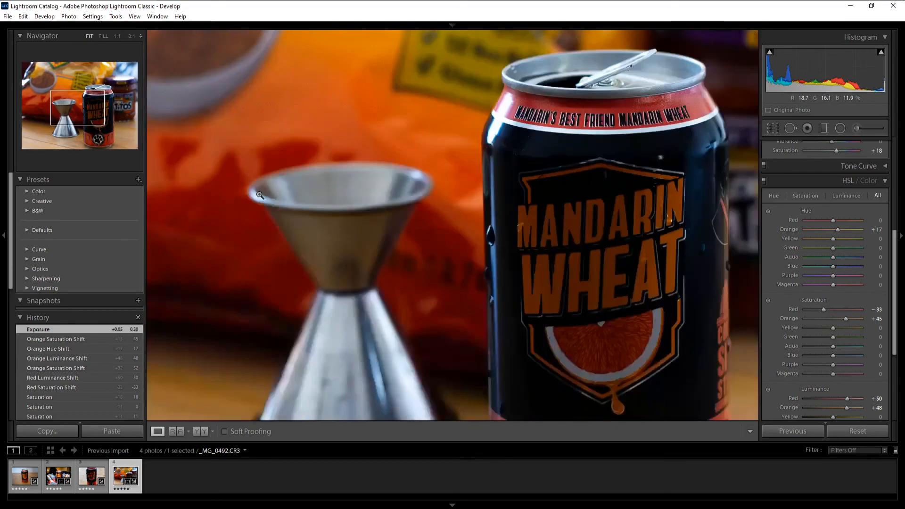
click(259, 195)
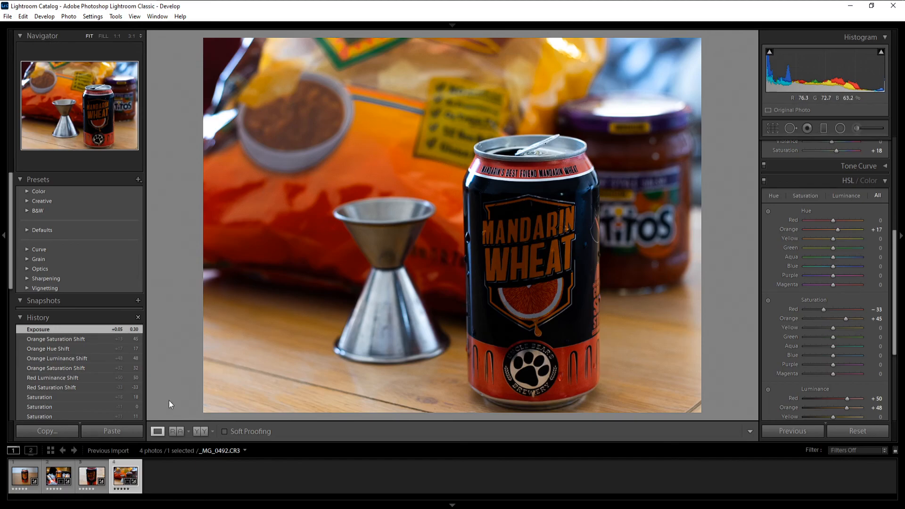
Step: Review the edited photos _MG_0476.CR3, _MG_0483.CR3 and _MG_0487.CR3, and return to _MG_0492.CR3
click(31, 480)
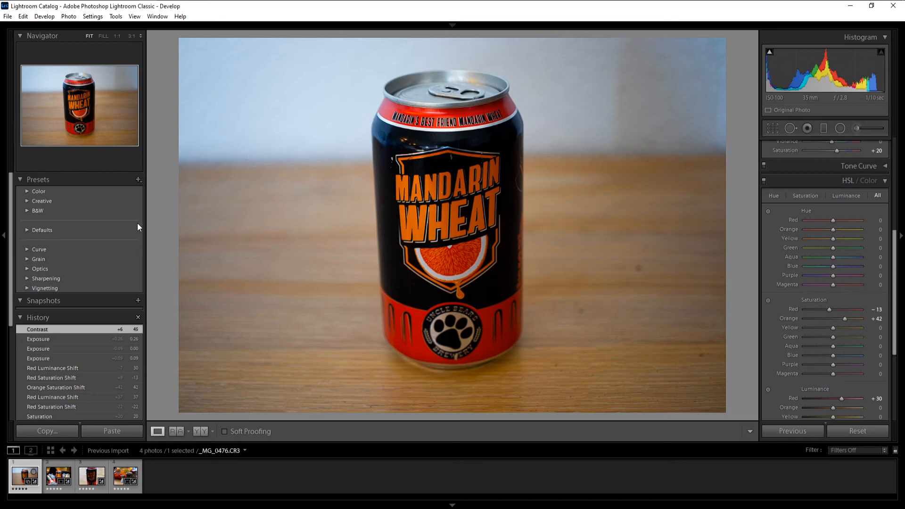
click(56, 477)
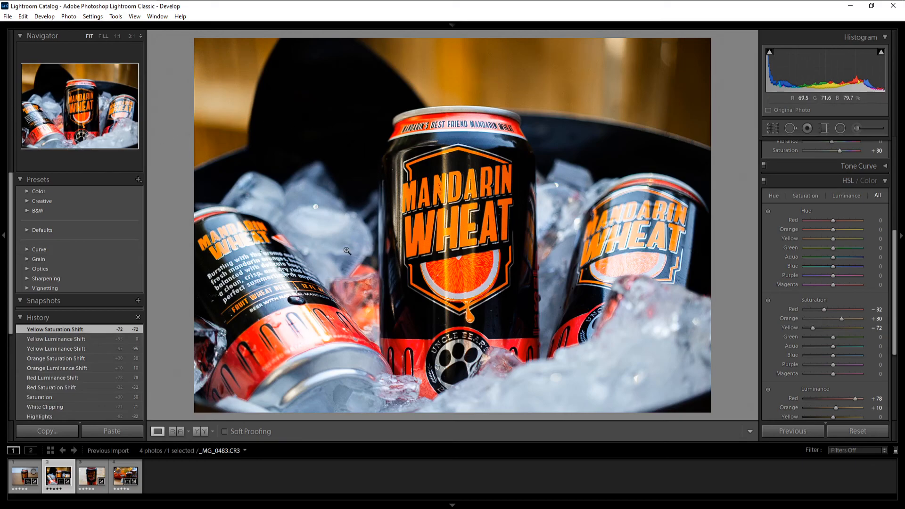
click(92, 475)
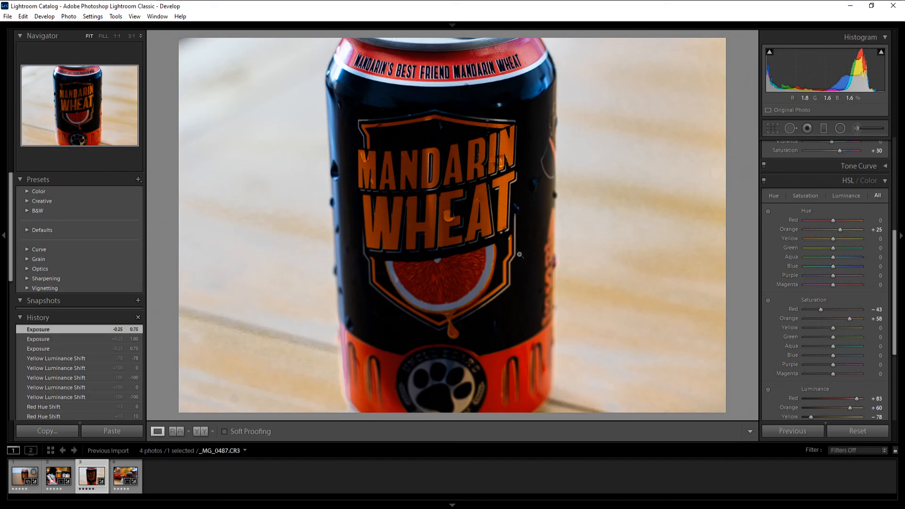
click(135, 477)
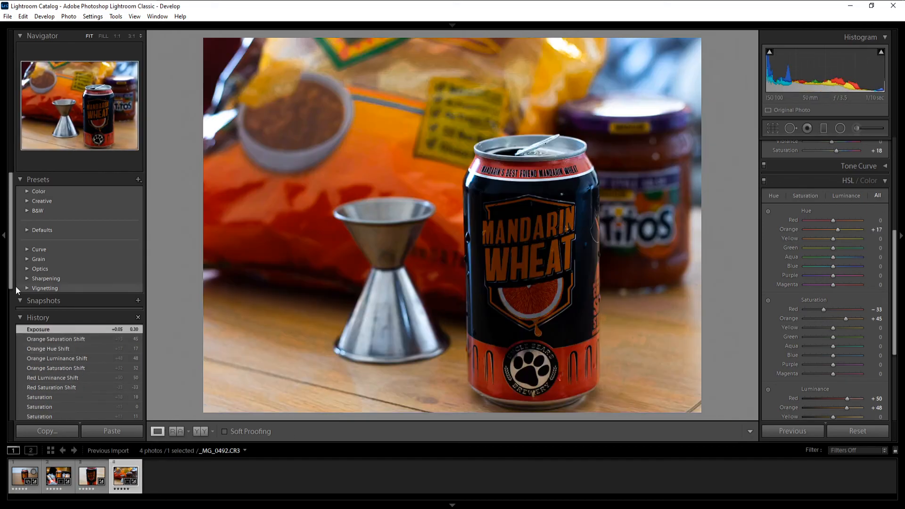